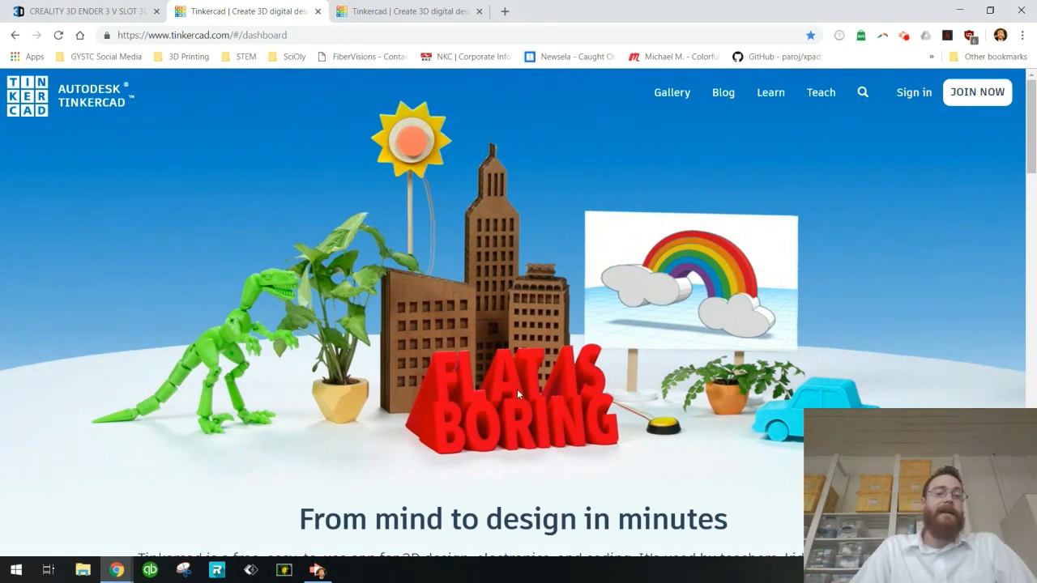
- Create a new 3D design and name it with the owner's surname followed by "First Object"
left_click(424, 14)
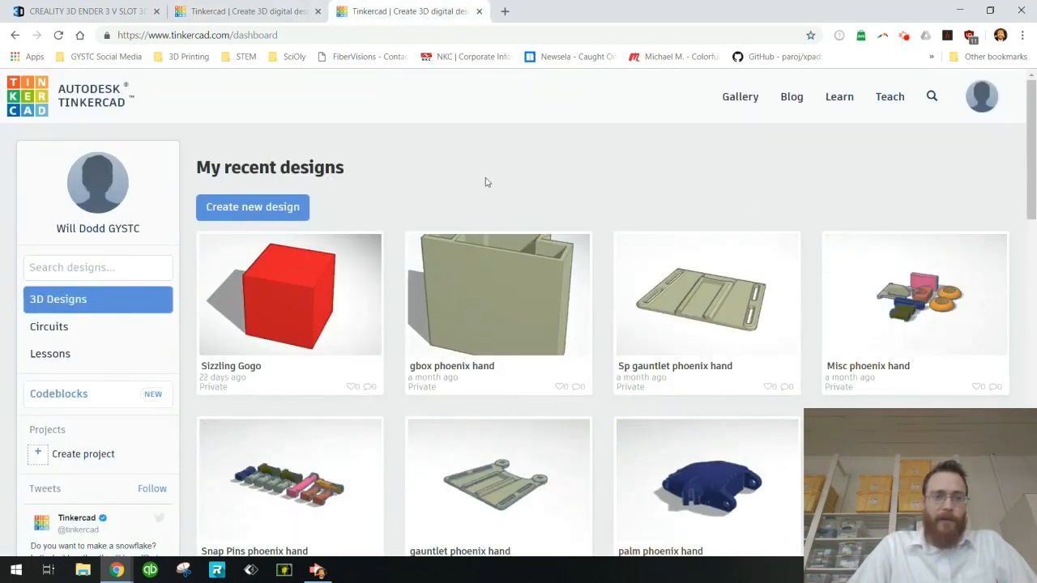
left_click(277, 212)
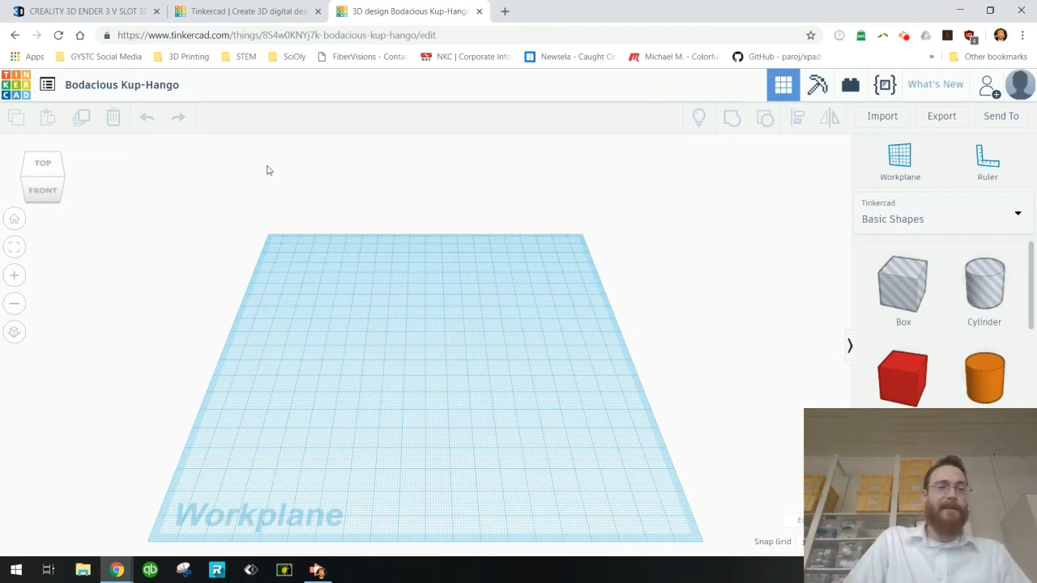
left_click(103, 85)
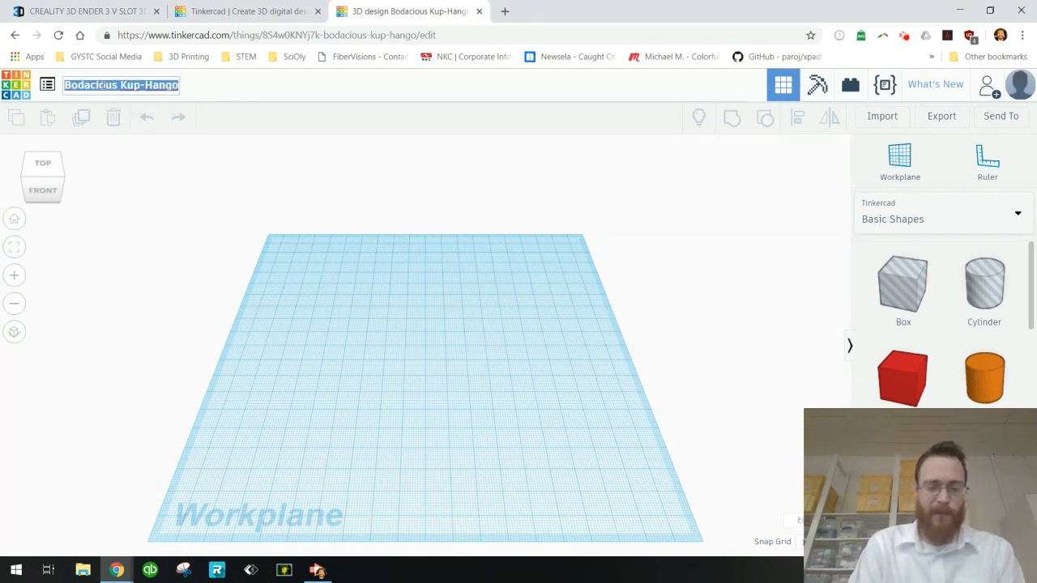
type("Dodd Fir")
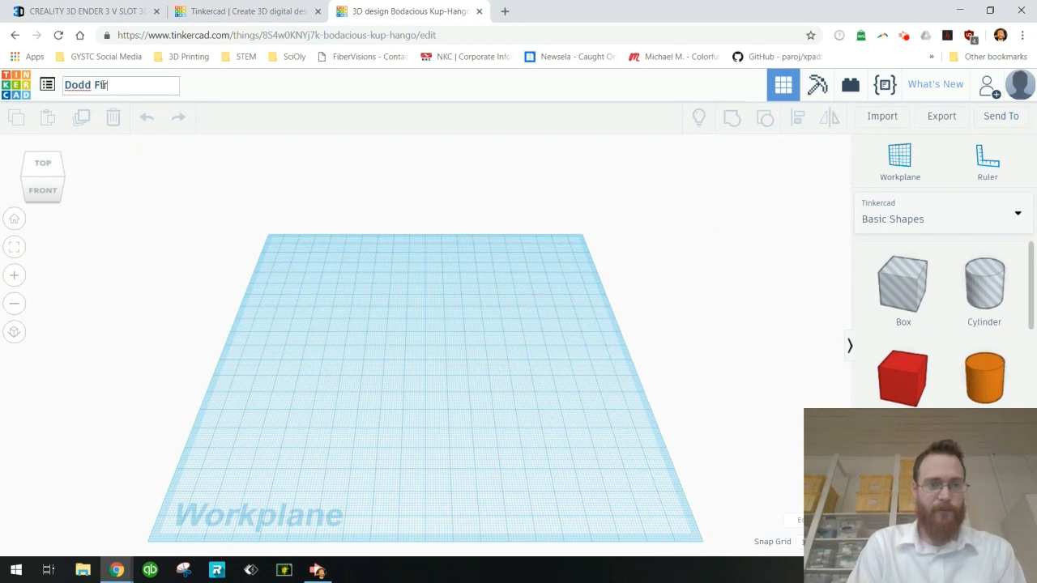
type("st Object")
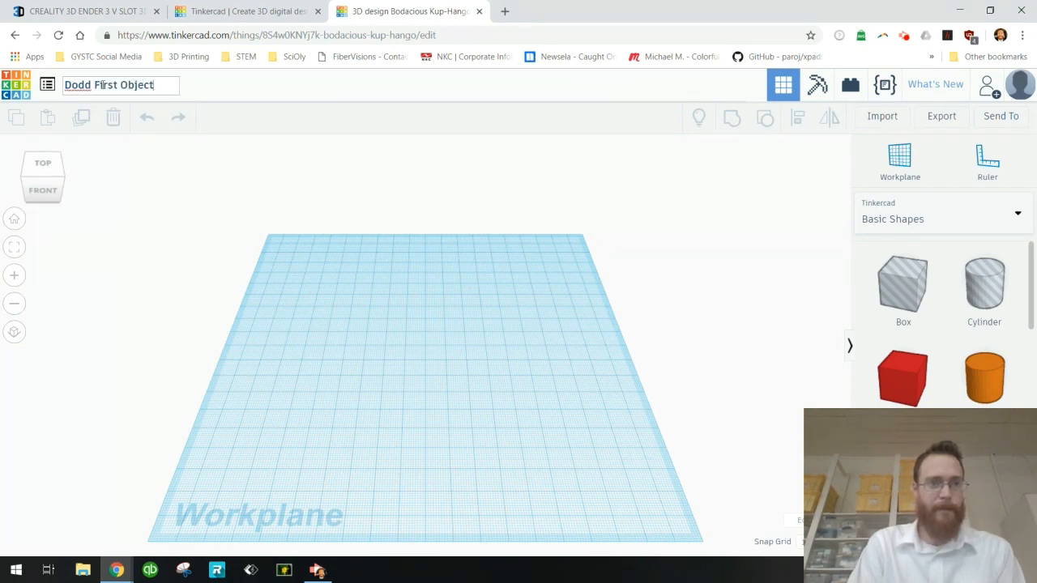
left_click(281, 228)
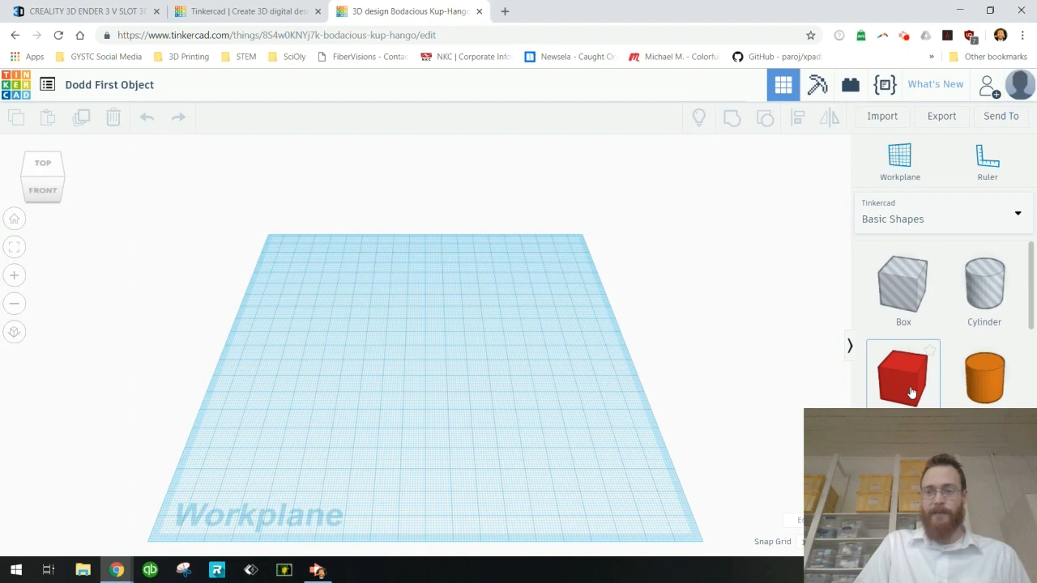
- Place a solid red box near the middle of the workplane and a ruler in front of it, toward its front-left
left_click_drag(912, 393, 423, 367)
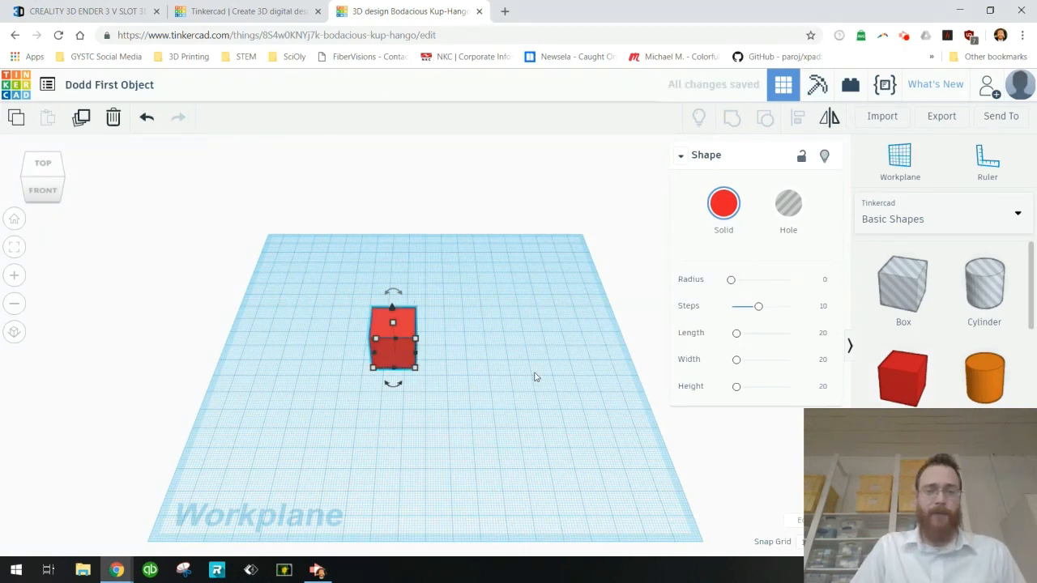
left_click(992, 170)
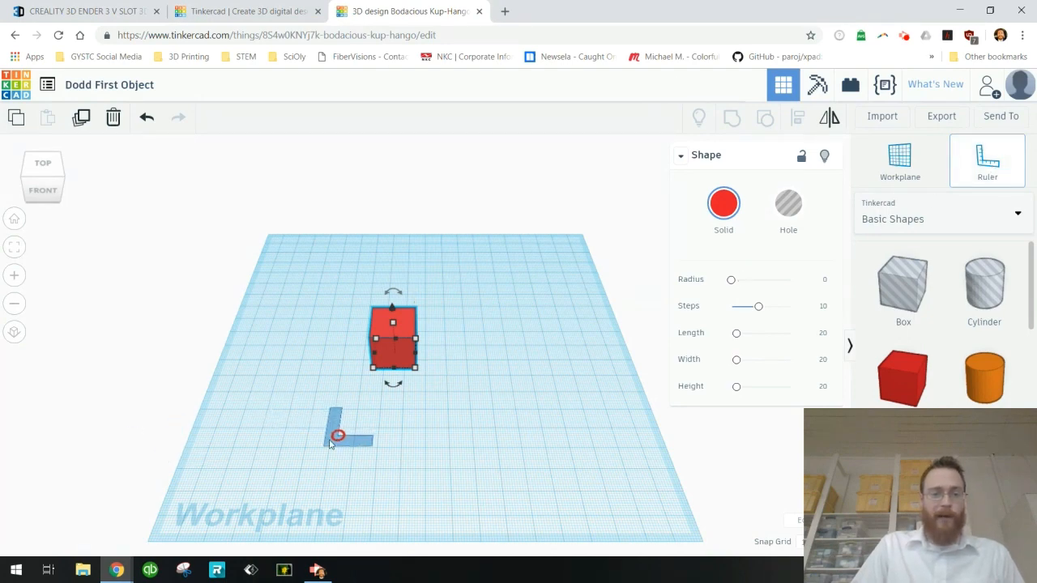
left_click(327, 440)
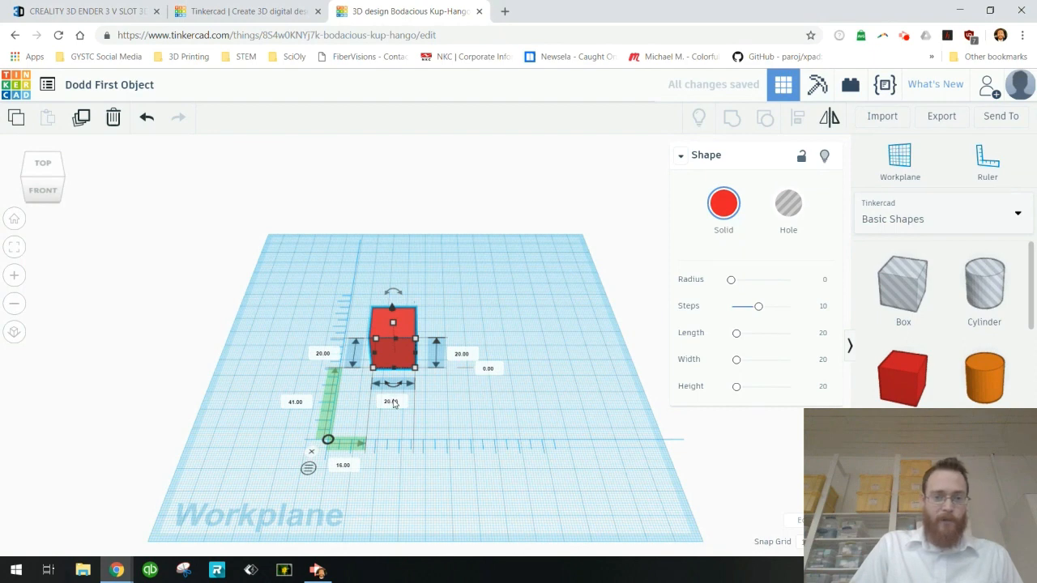
- Set the box's width, length and height to 10 each using the ruler dimensions
left_click(392, 403)
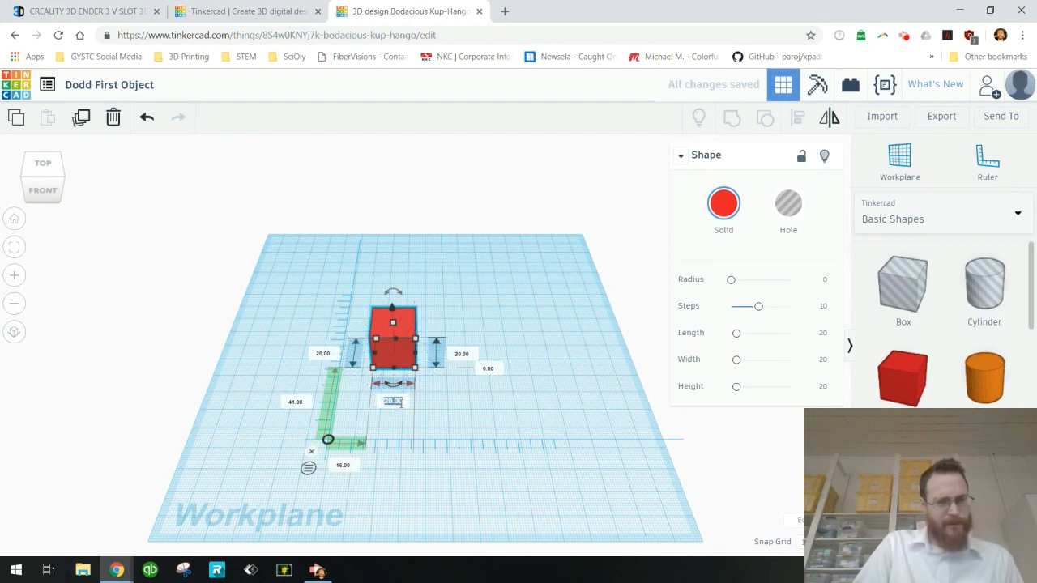
type("1")
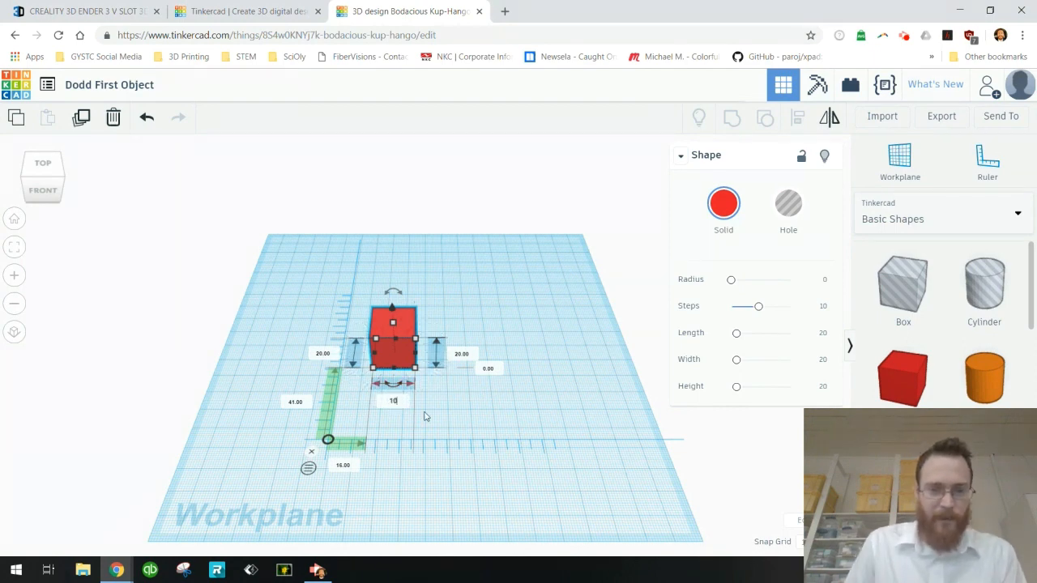
type("0")
left_click(320, 352)
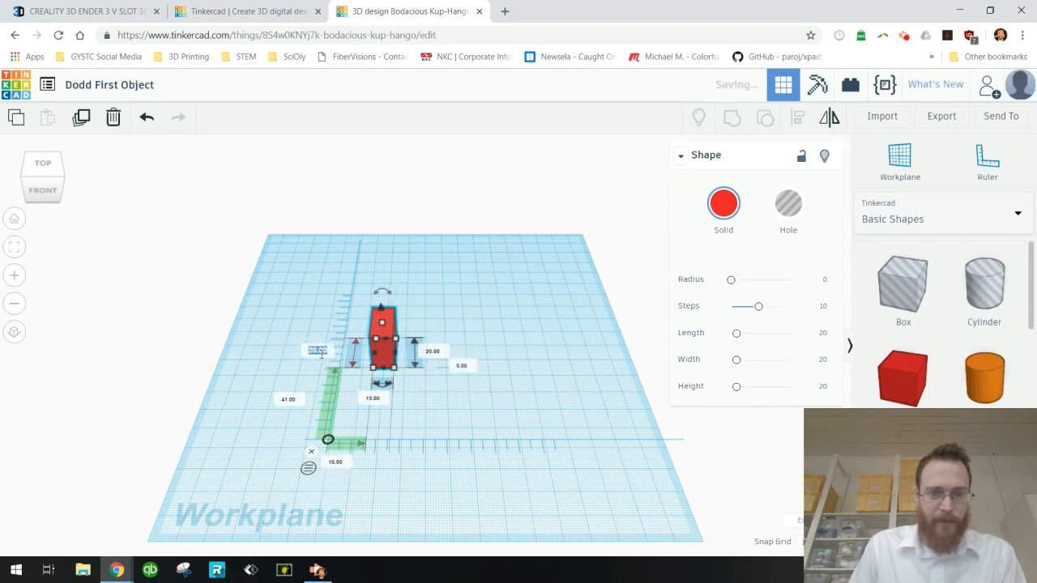
type("10")
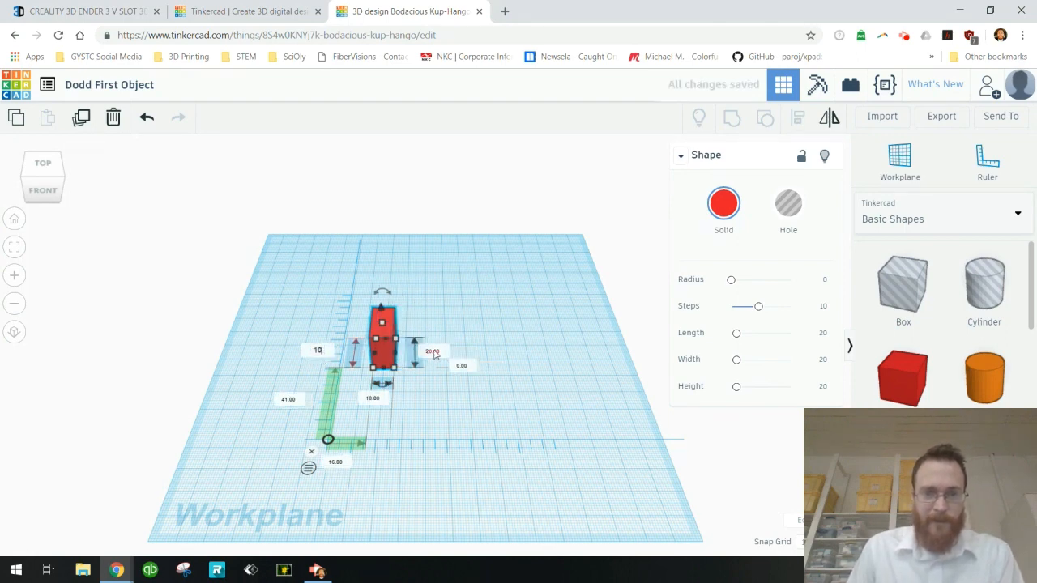
key("Return")
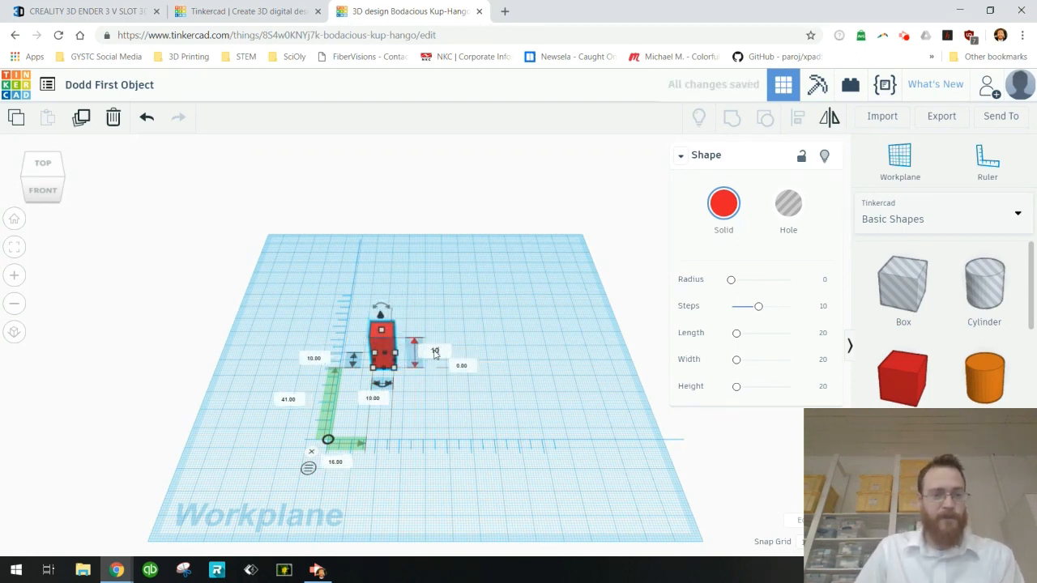
key("Return")
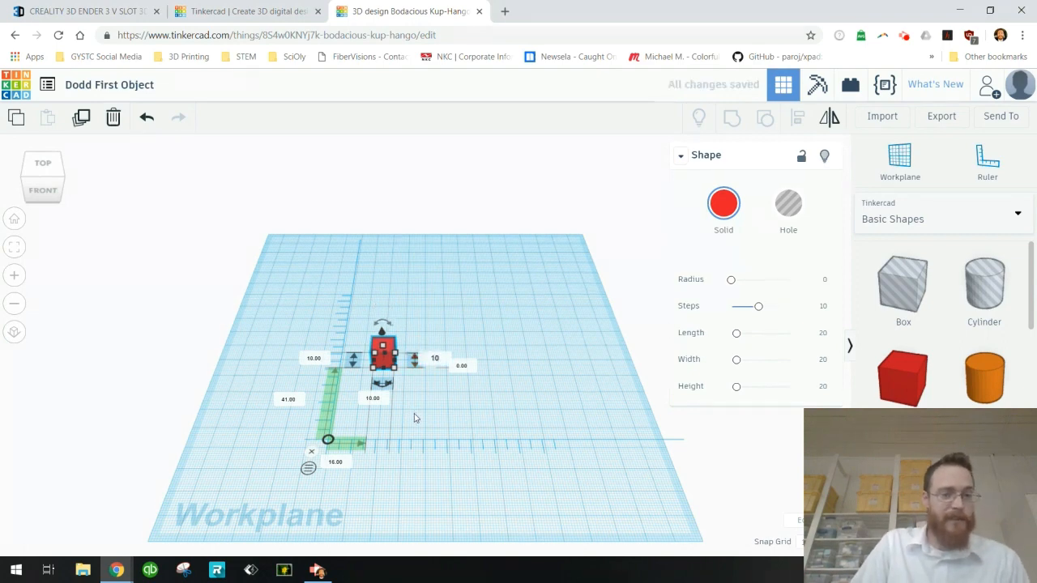
key("Return")
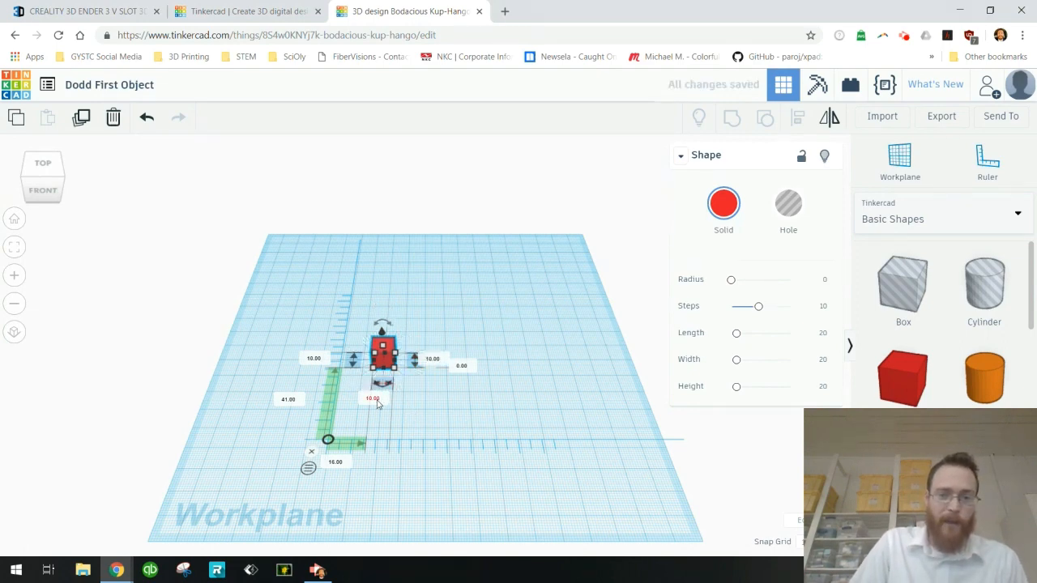
- Check the box's width, length and height values, then deselect it and inspect it from an angle
left_click(375, 400)
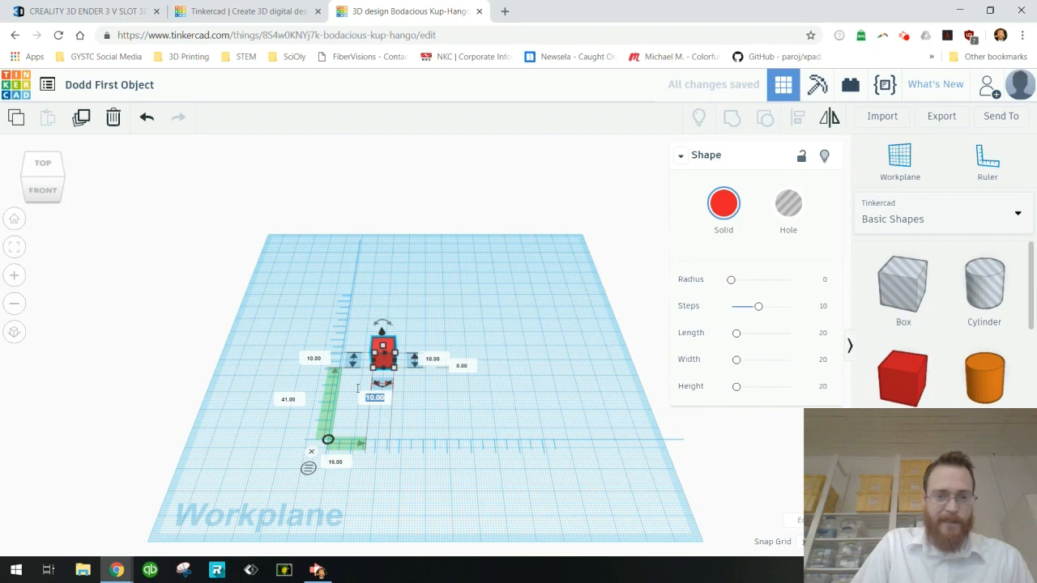
left_click(315, 361)
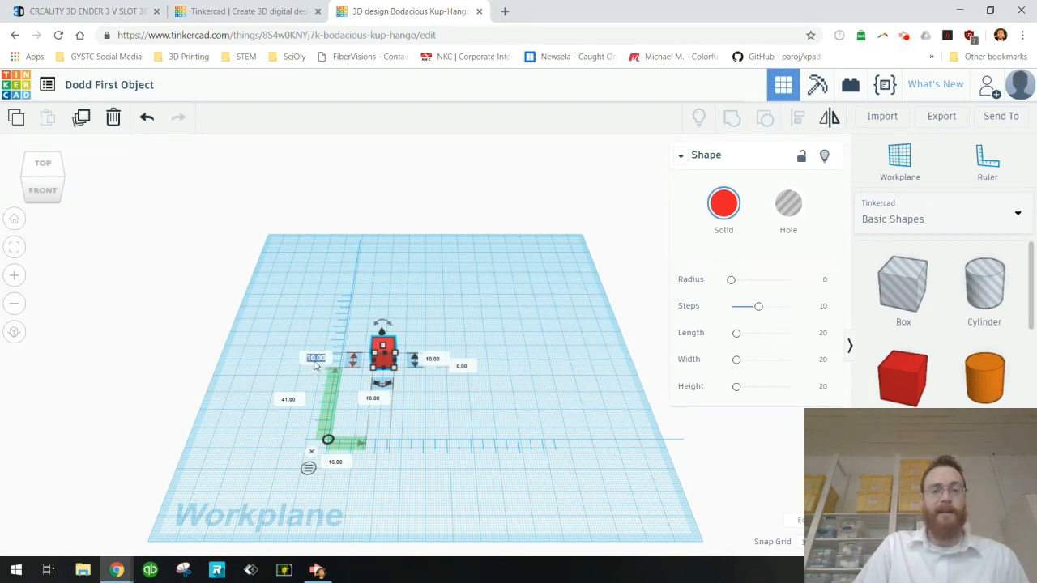
left_click(433, 359)
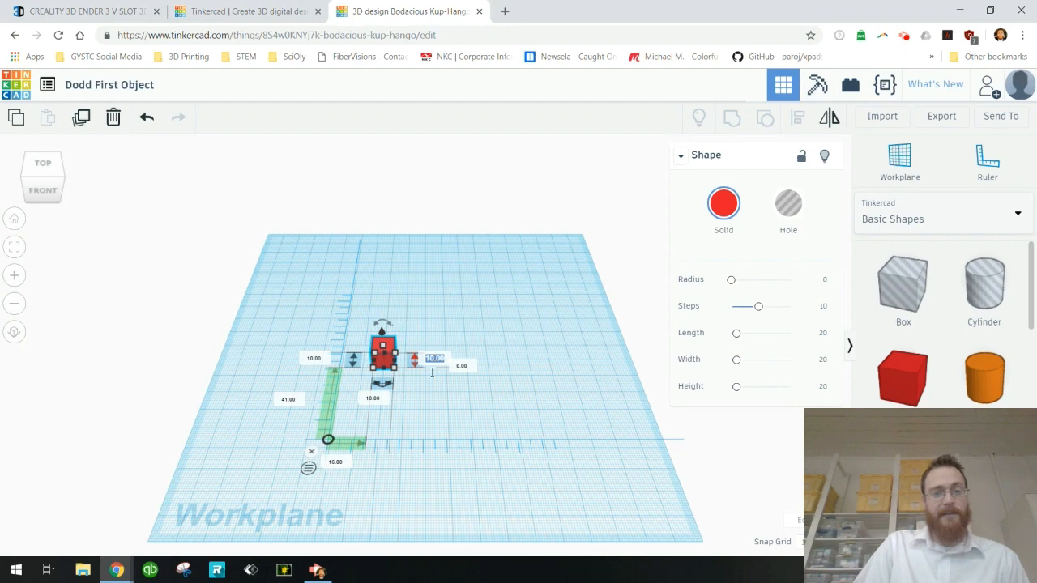
left_click(408, 413)
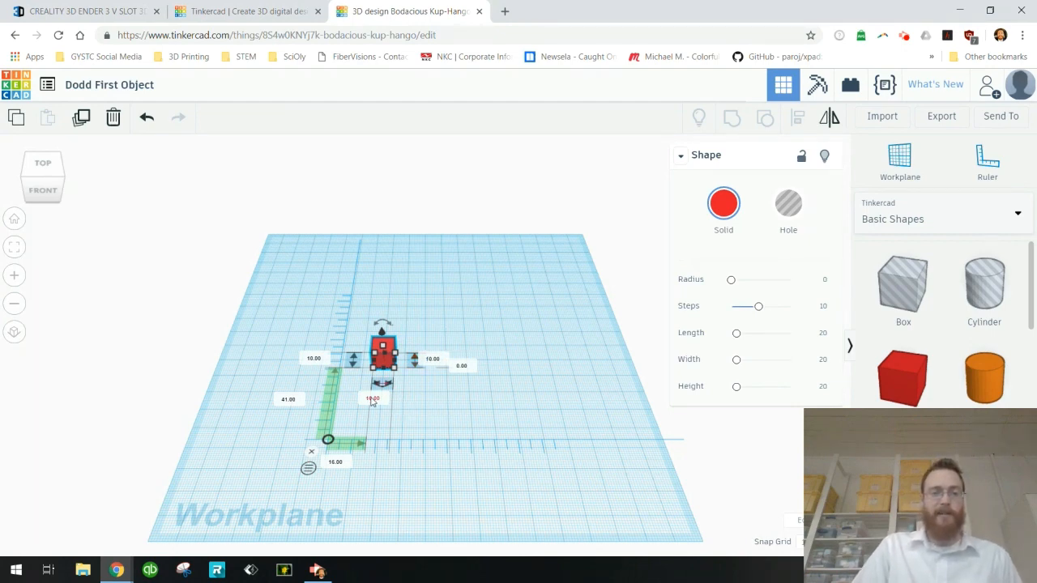
left_click(375, 398)
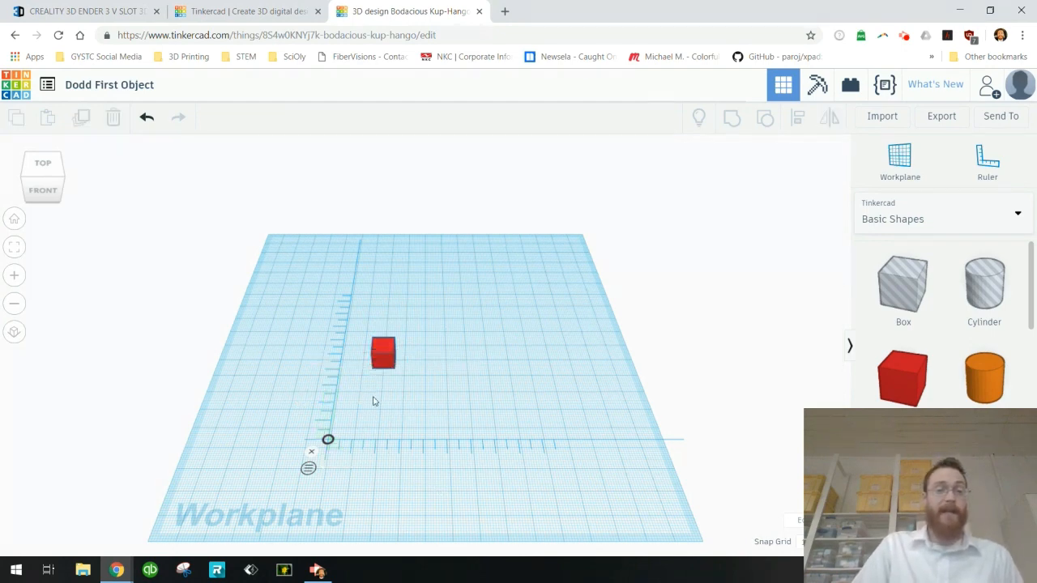
scroll(375, 401, "up", 3)
scroll(375, 400, "up", 2)
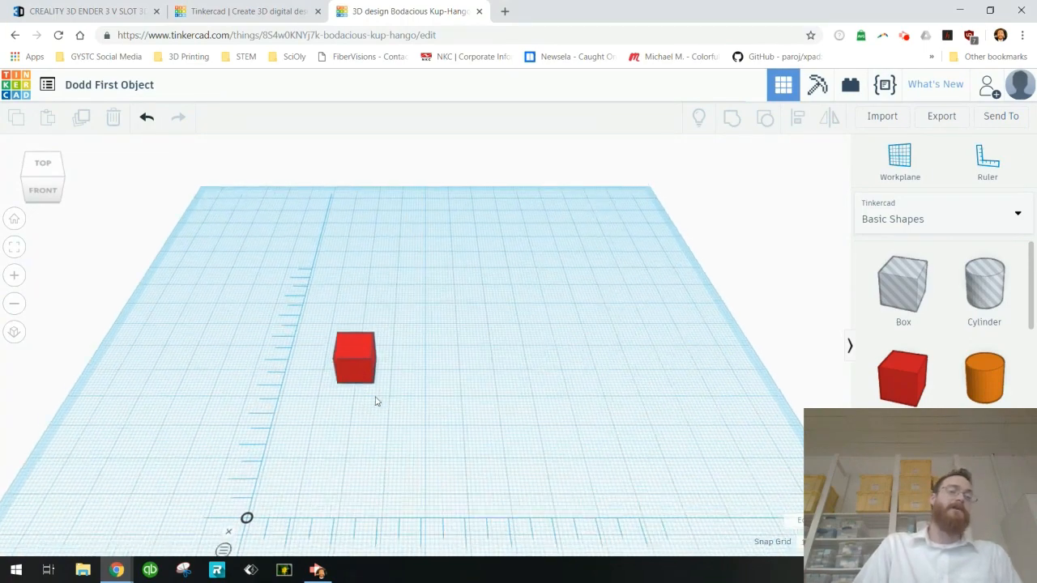
right_click_drag(398, 398, 431, 398)
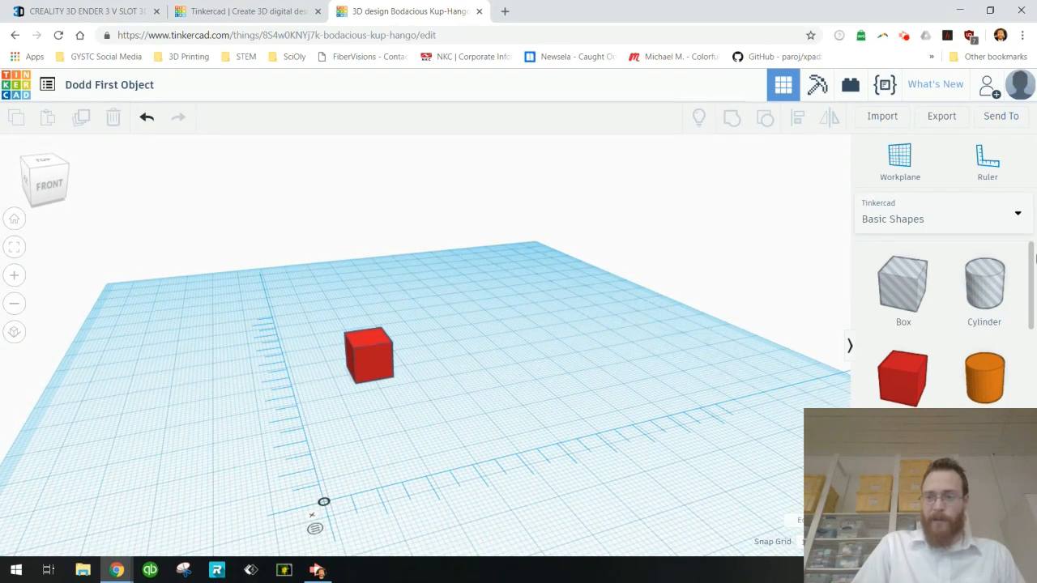
- Add a solid Text shape to the workplane in front of the box
mouse_move(1033, 261)
left_mouse_down()
mouse_move(1033, 543)
mouse_move(1033, 261)
mouse_move(1033, 454)
mouse_move(1033, 362)
left_mouse_up()
left_click_drag(992, 391, 499, 483)
right_click_drag(694, 533, 521, 502)
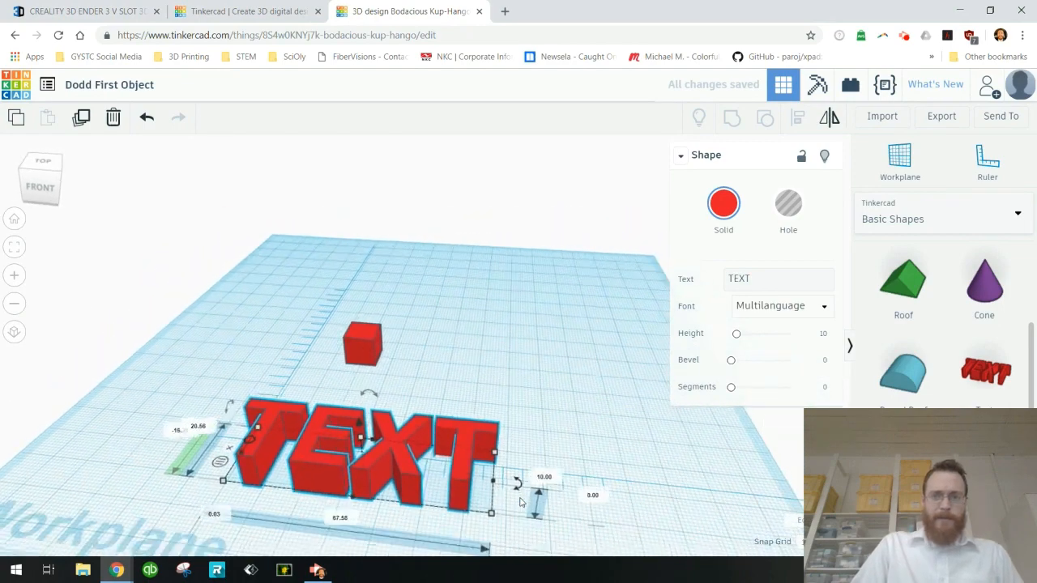
scroll(476, 368, "down", 2)
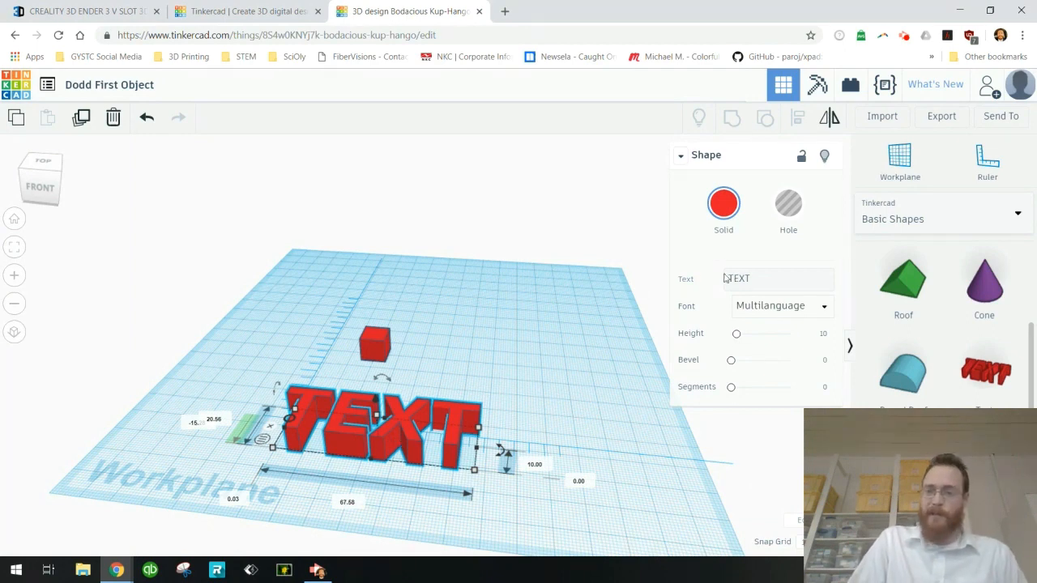
- Replace the wording of the Text shape with the single letter "W"
left_click(753, 278)
left_click(753, 278)
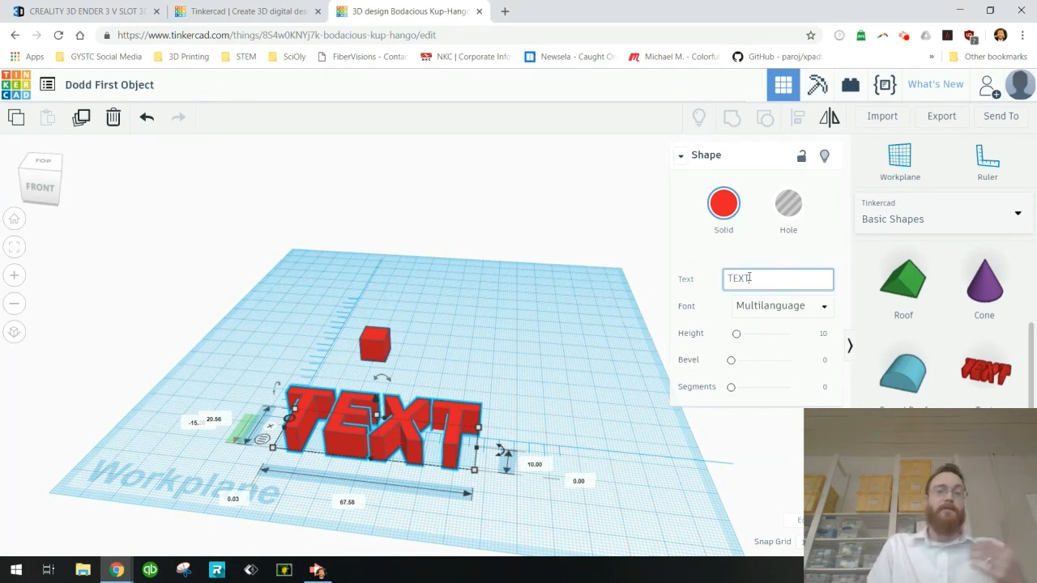
key("BackSpace")
key("BackSpace")
key("BackSpace")
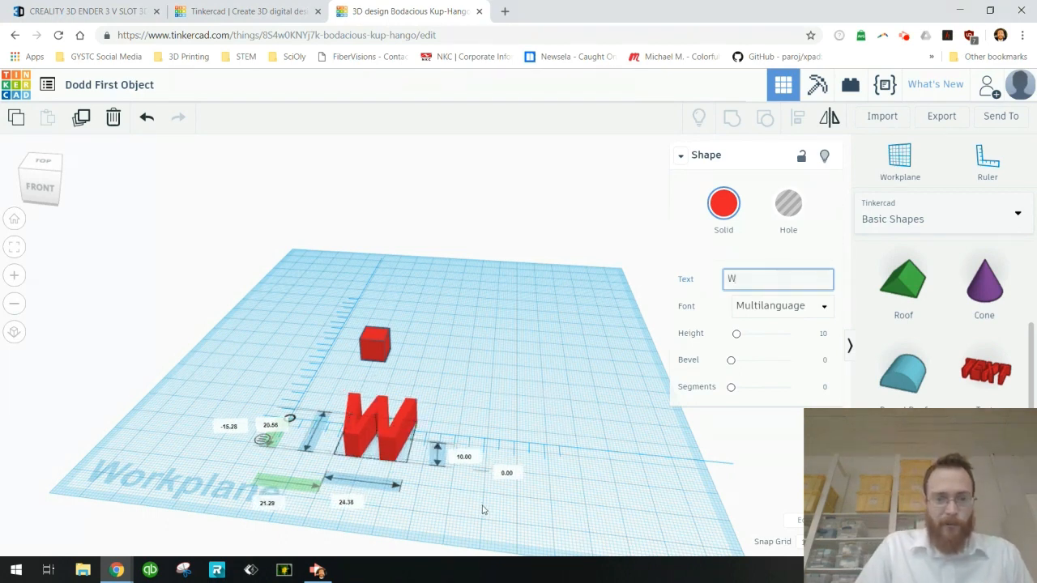
- Scale the letter W down proportionally from its front-left corner to about 9.7 wide, 8.2 deep and 4 high
right_click_drag(484, 509, 492, 511)
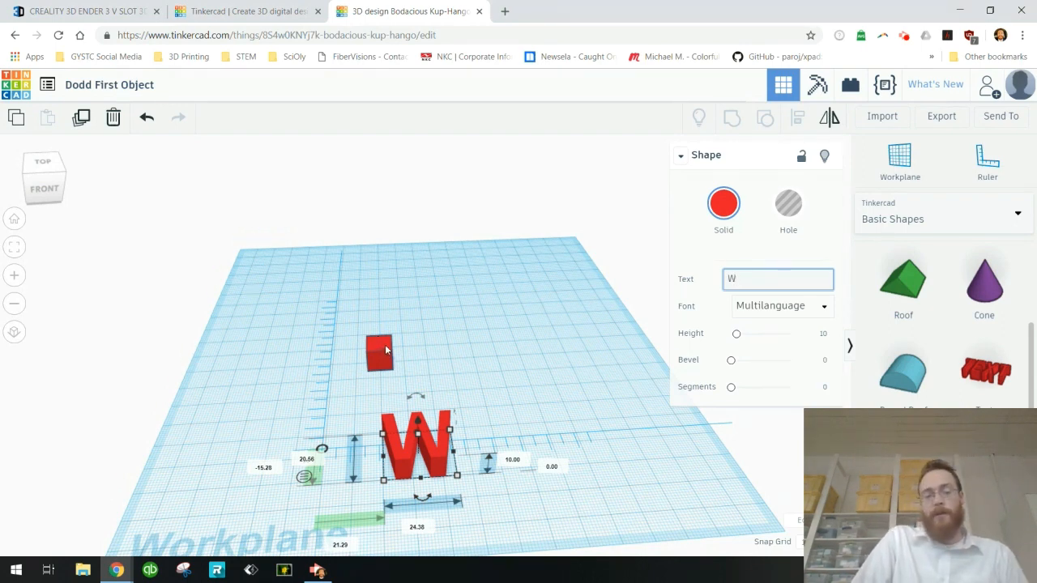
left_click(417, 529)
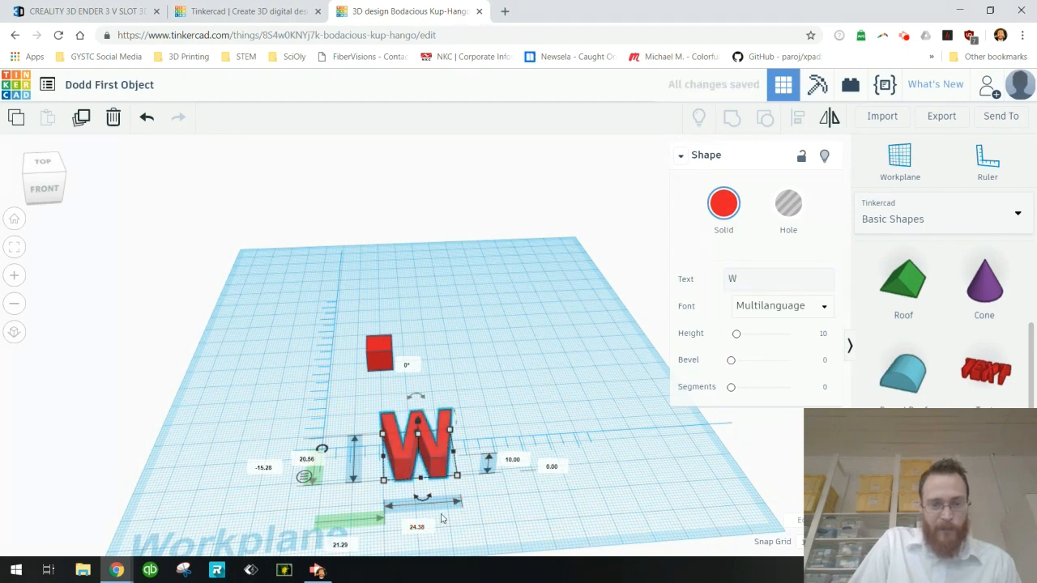
left_click(478, 525)
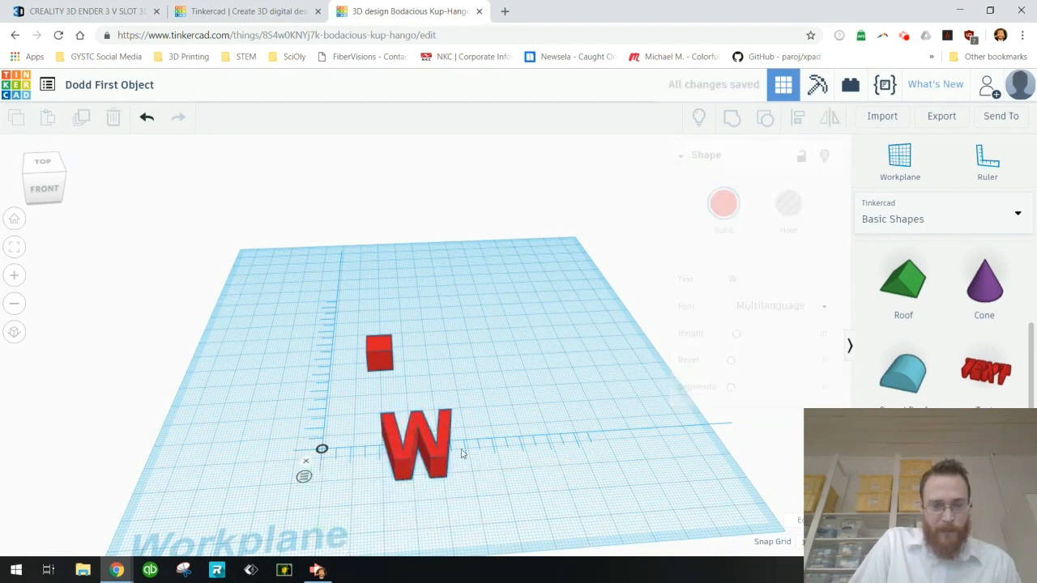
left_click(406, 447)
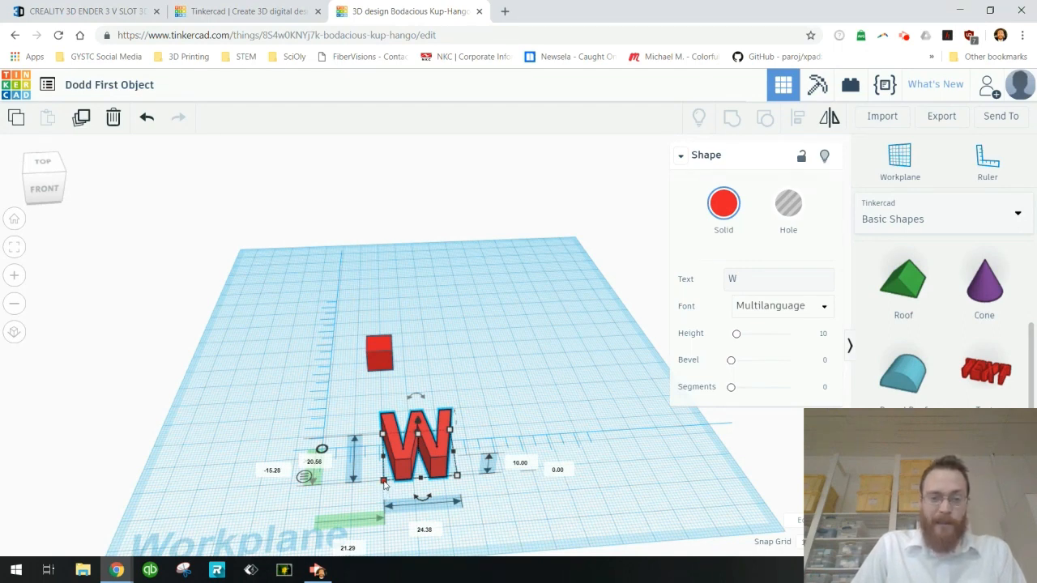
left_click_drag(384, 483, 425, 447)
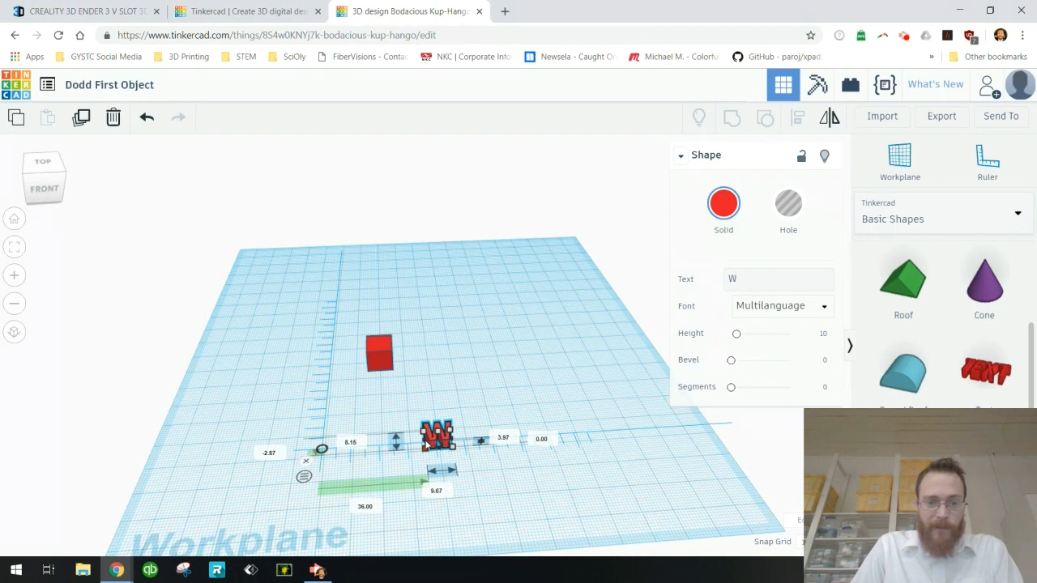
left_click_drag(425, 445, 425, 447)
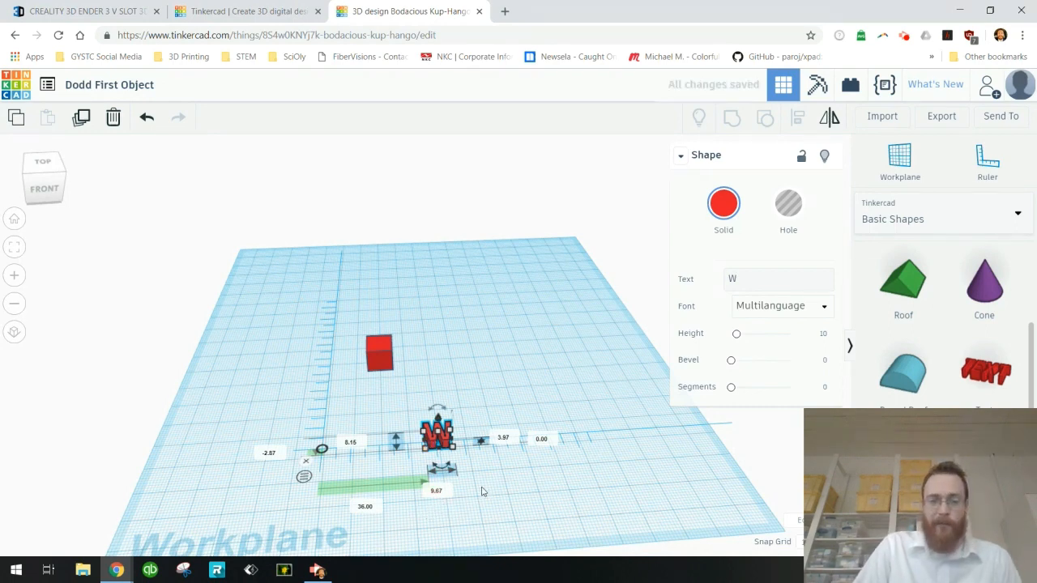
scroll(475, 467, "up", 5)
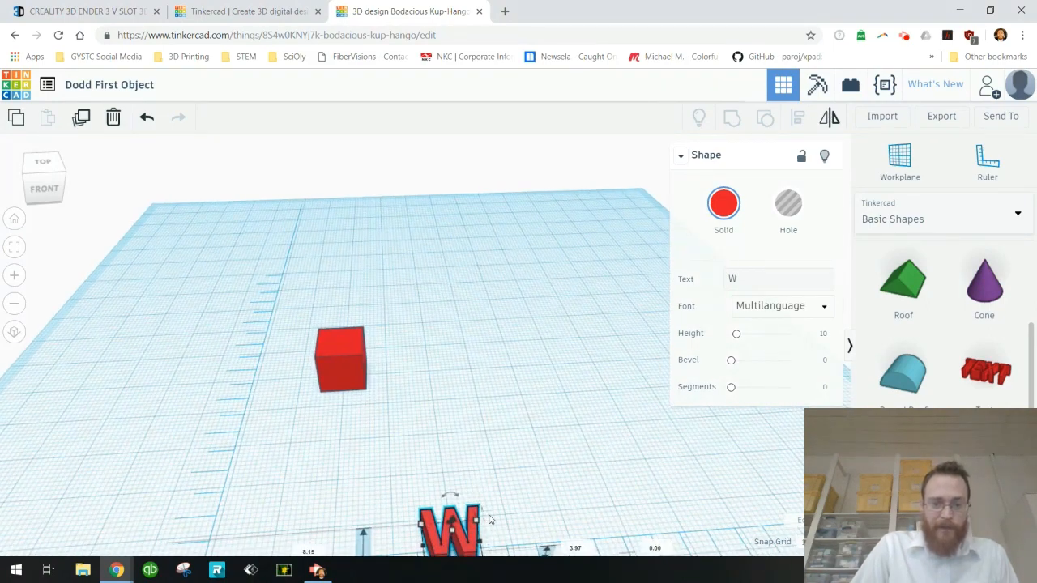
middle_click_drag(490, 520, 499, 426)
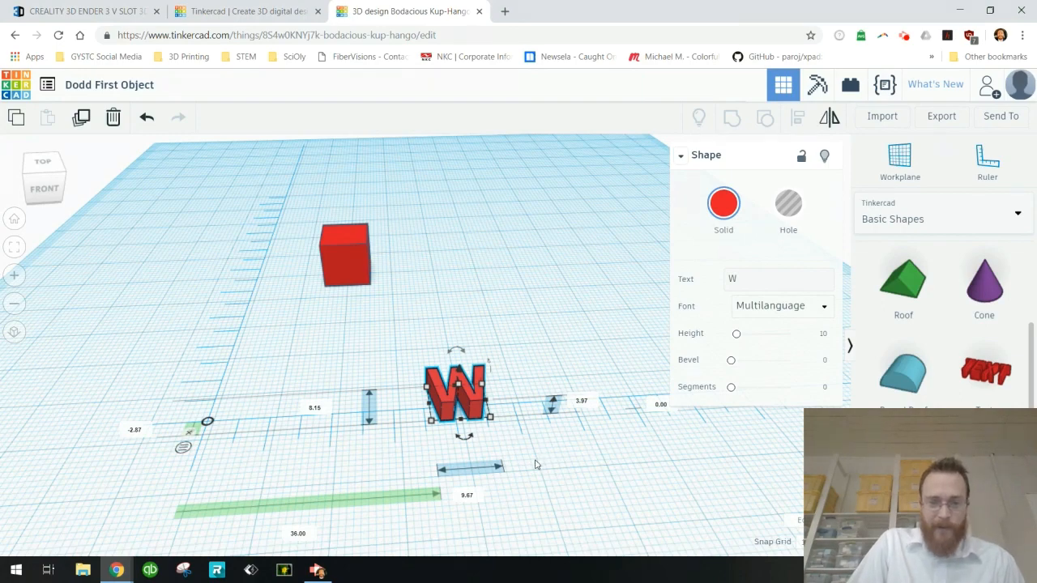
- Rotate the letter W 90° about its width axis so that it stands upright, and check it from the side and front
right_click_drag(535, 464, 615, 427)
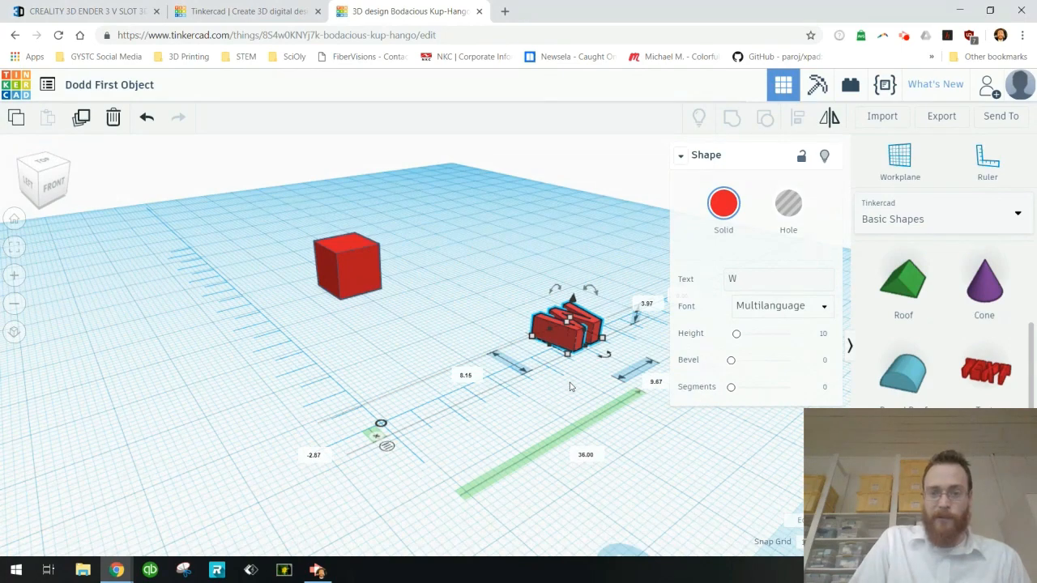
right_click_drag(569, 387, 601, 368)
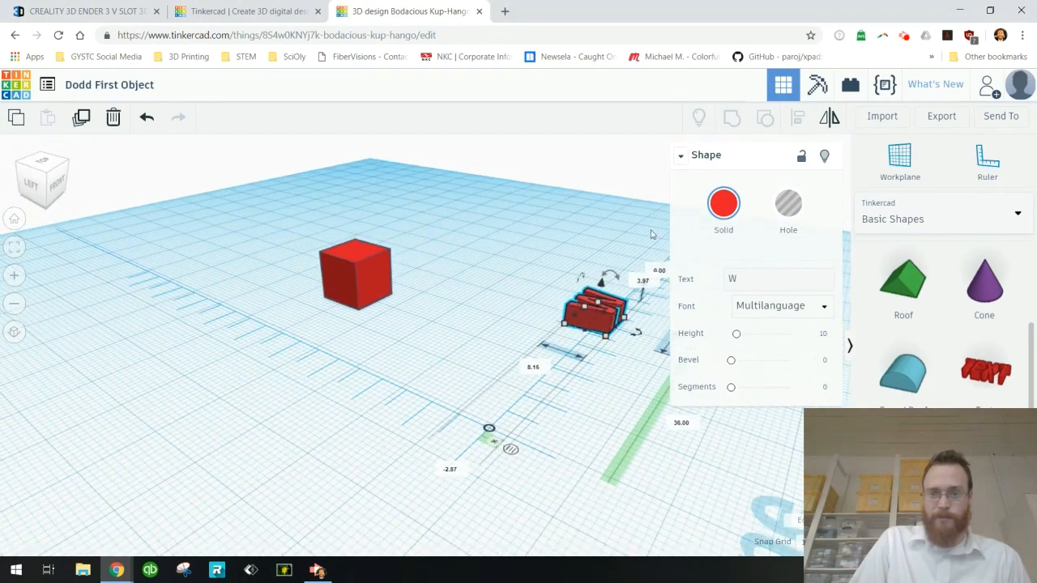
left_click(682, 158)
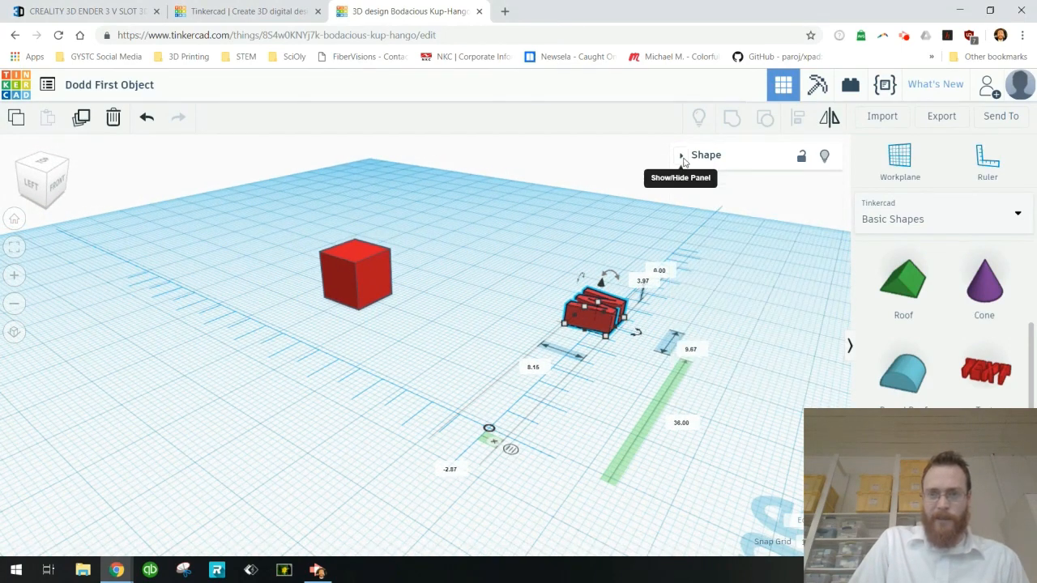
mouse_move(617, 279)
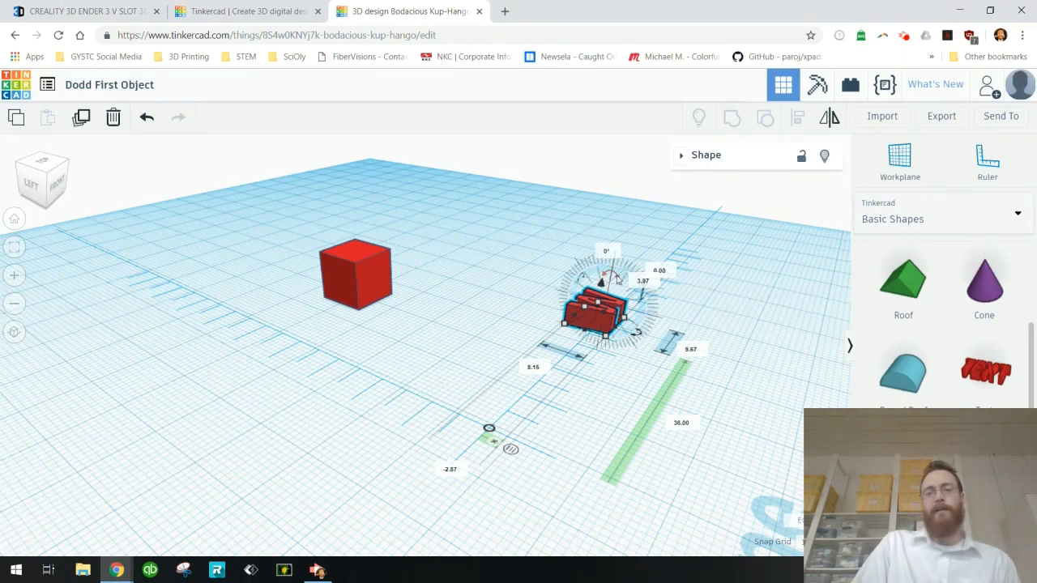
left_click_drag(617, 279, 653, 316)
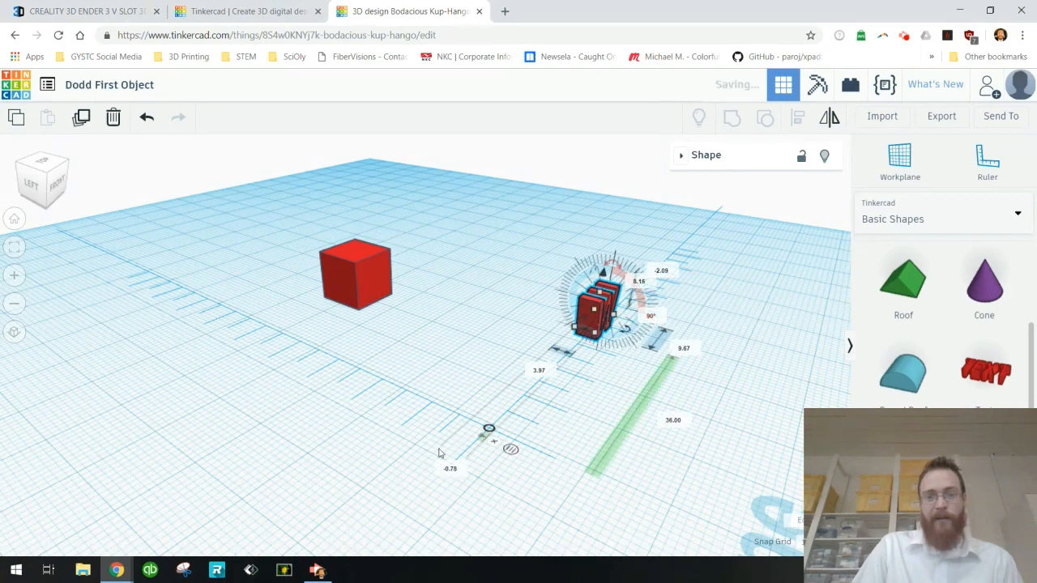
right_click_drag(442, 453, 504, 437)
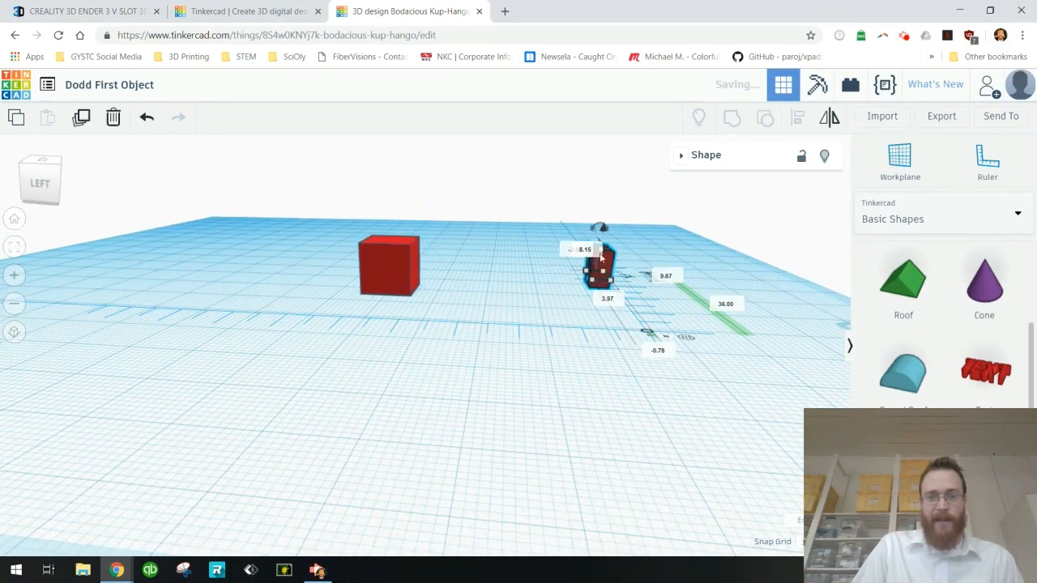
right_click_drag(583, 375, 329, 389)
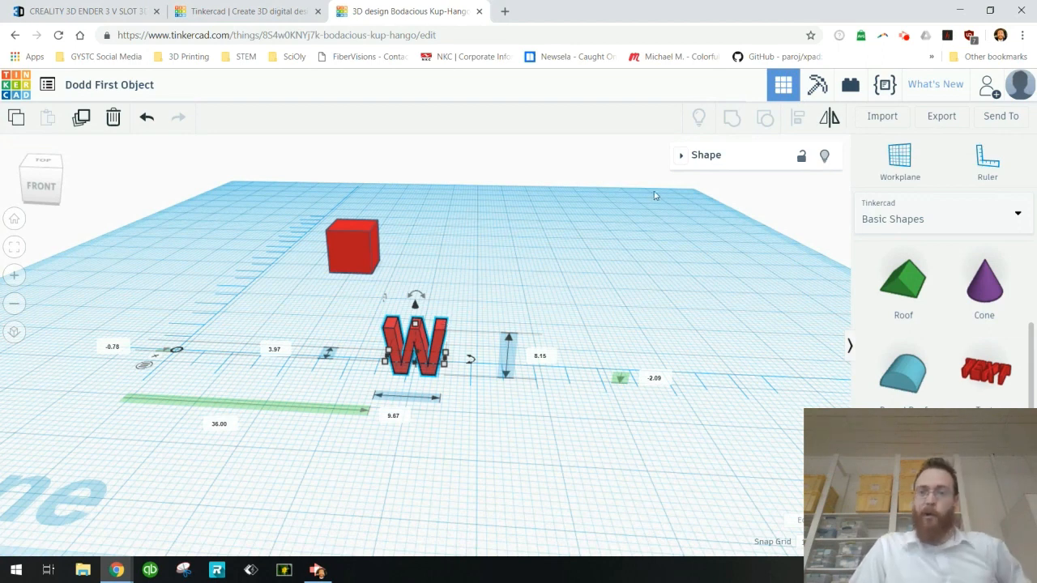
- Turn the upright letter W into a hole shape and deselect it
left_click(682, 161)
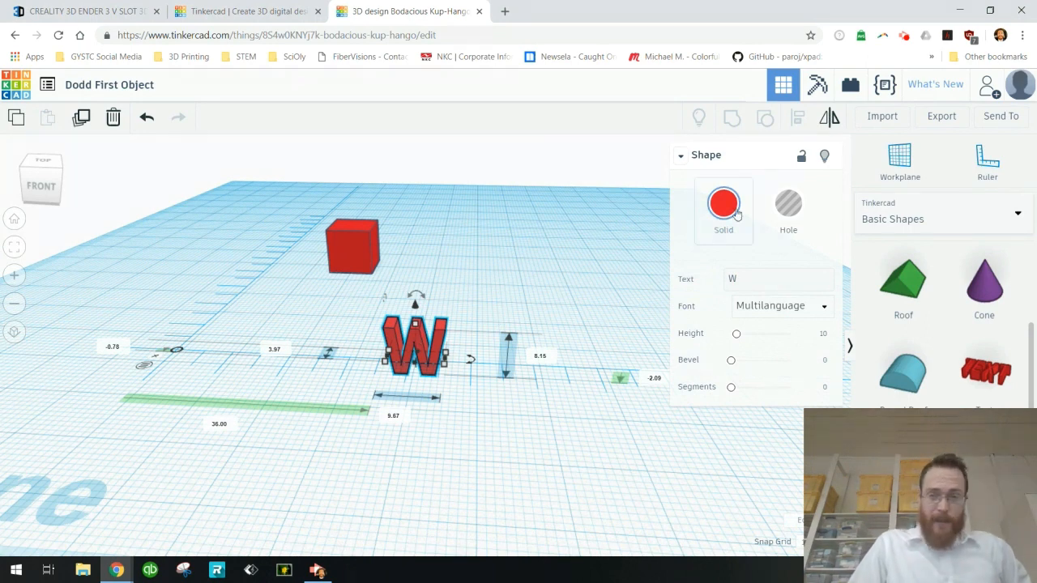
left_click(783, 221)
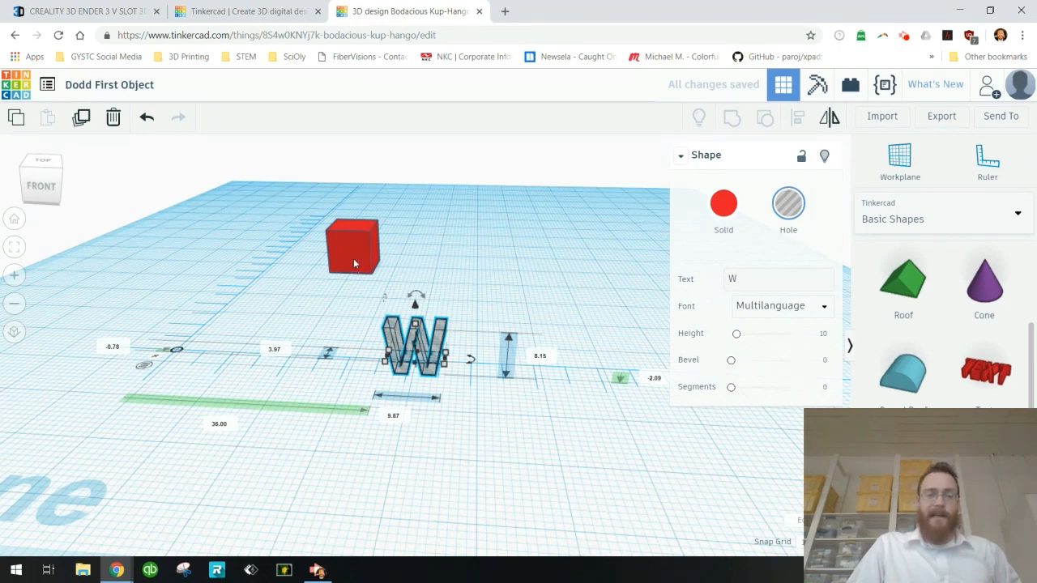
left_click(510, 260)
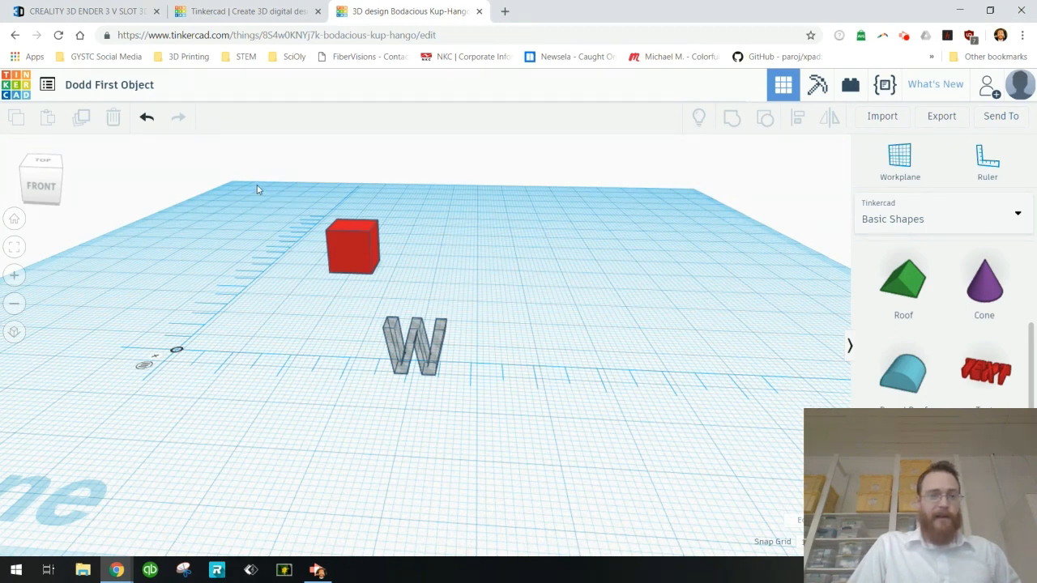
- Align the box and the W hole, centred in height and width, with their front faces flush
left_click_drag(257, 185, 532, 431)
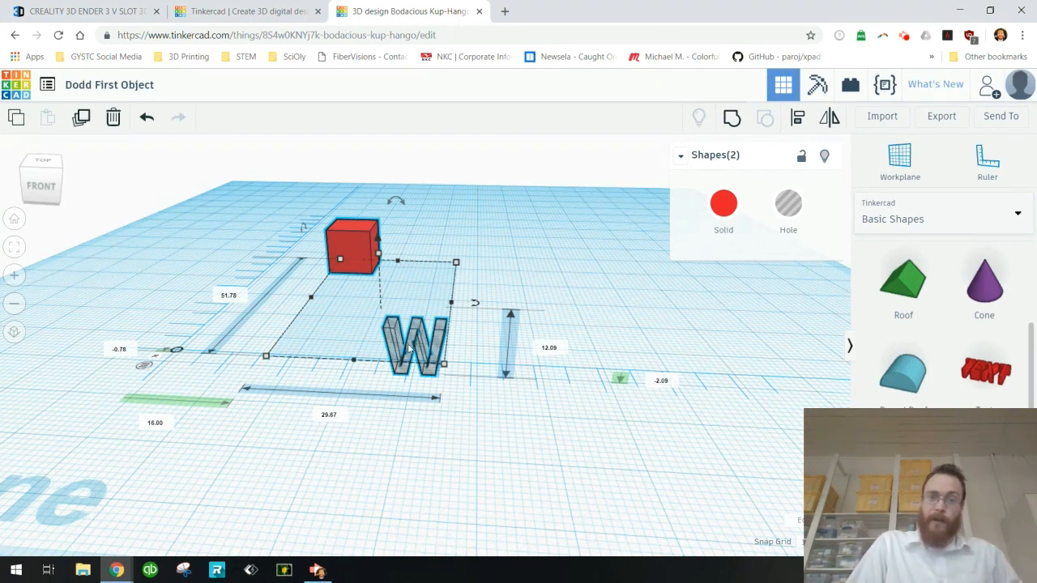
left_click(798, 121)
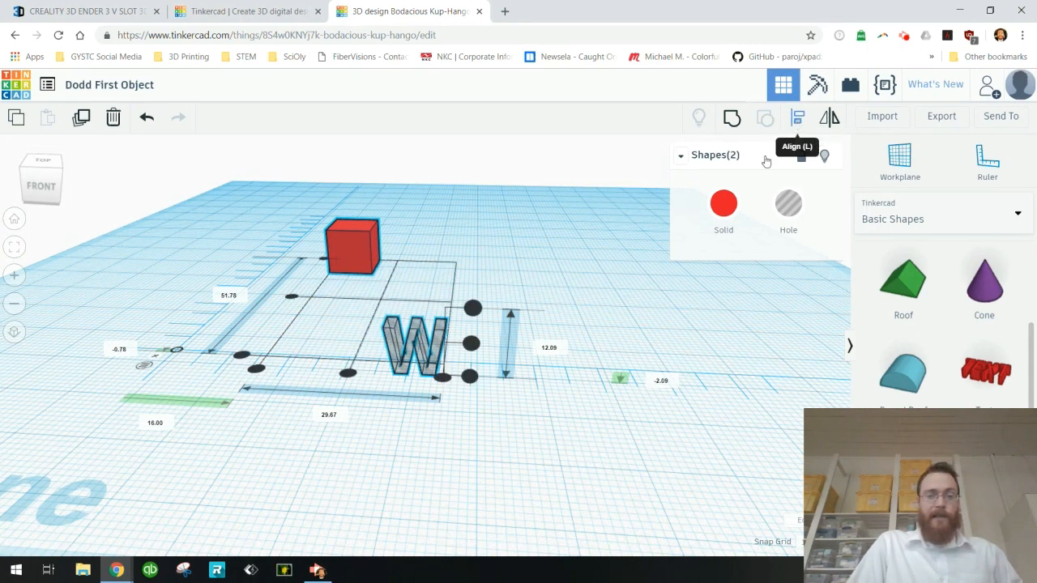
right_click_drag(470, 484, 498, 500)
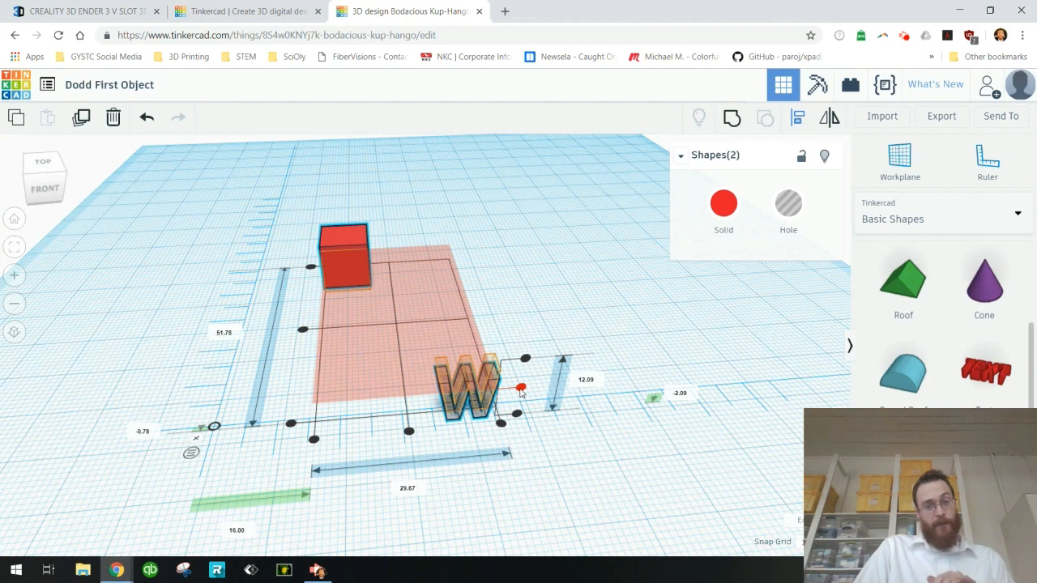
left_click(521, 389)
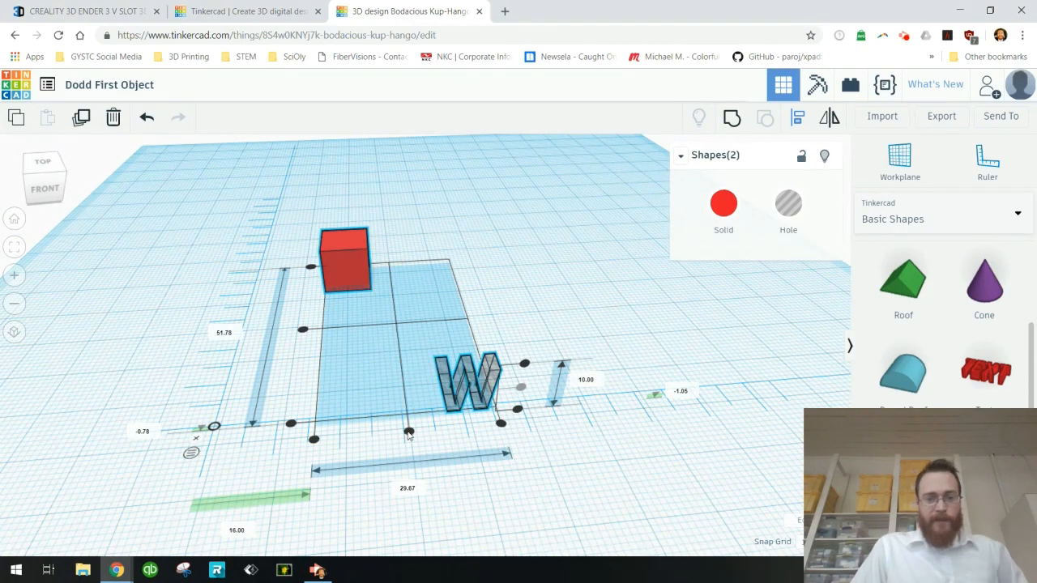
left_click(410, 433)
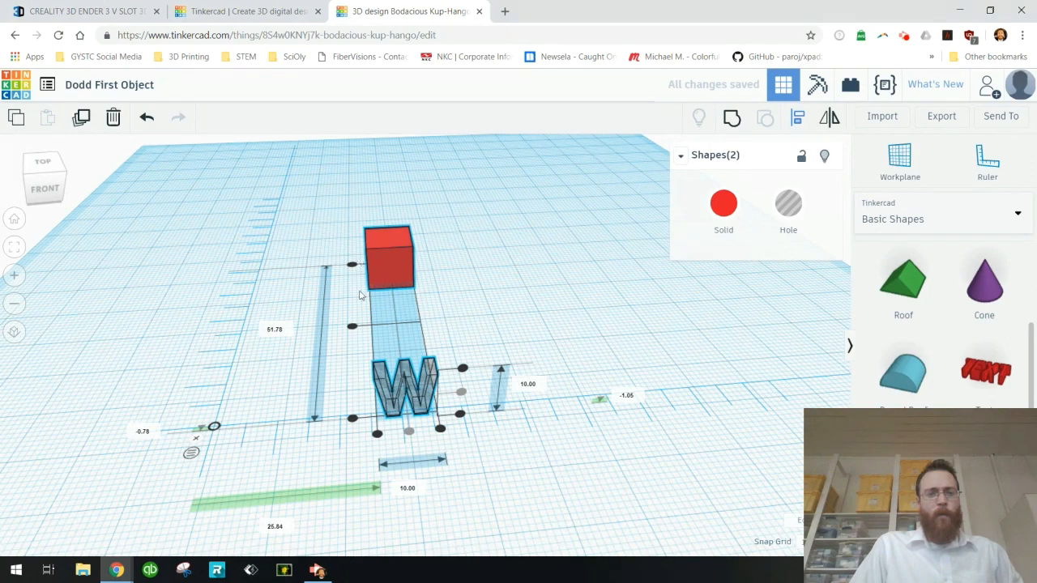
left_click(352, 420)
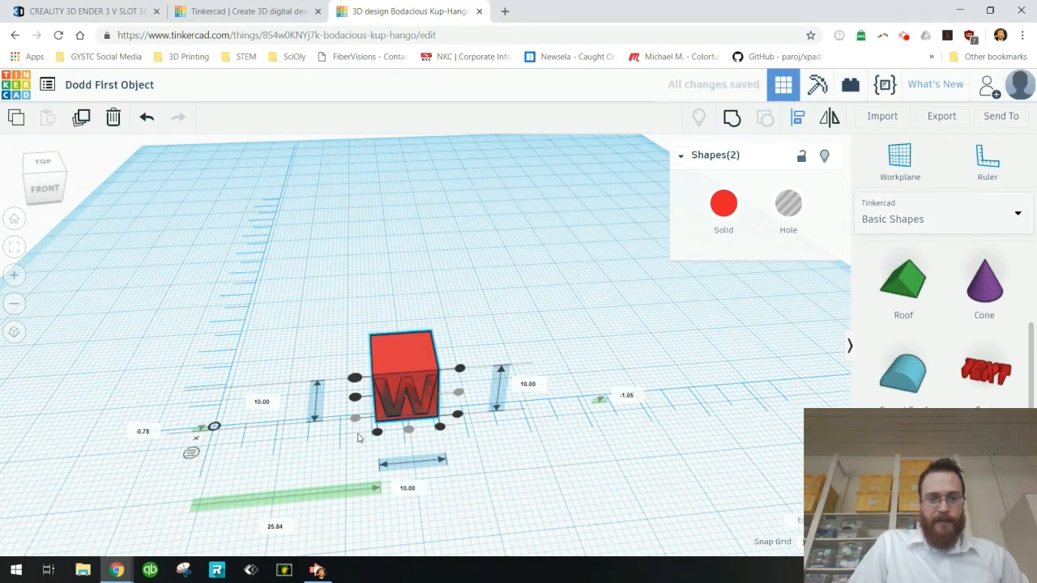
right_click_drag(359, 438, 336, 422)
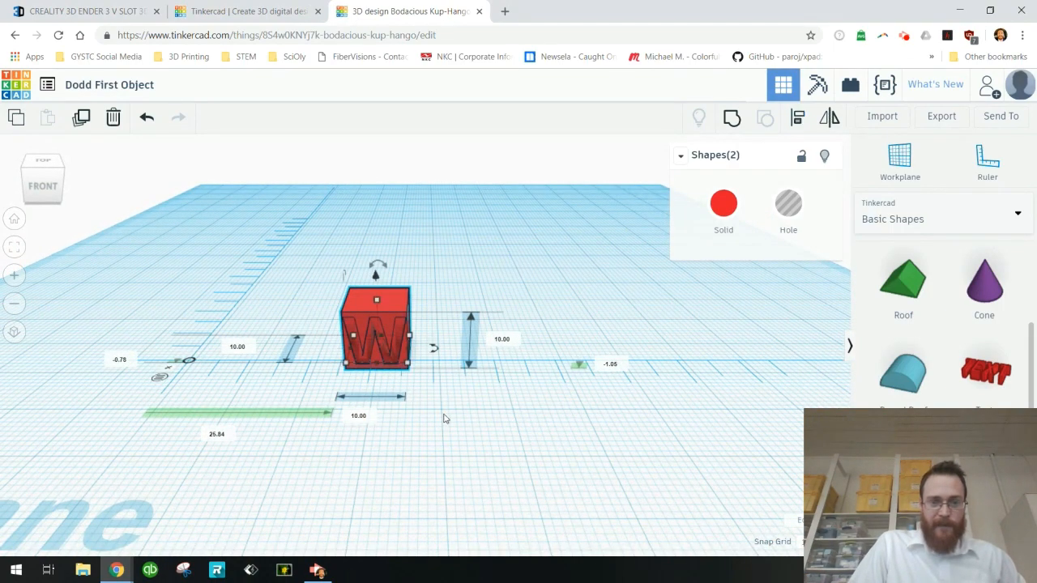
- Try cutting the W into the box by grouping both shapes, inspect the cutout, and undo the grouping
right_click_drag(445, 430, 380, 295)
left_click_drag(361, 281, 555, 442)
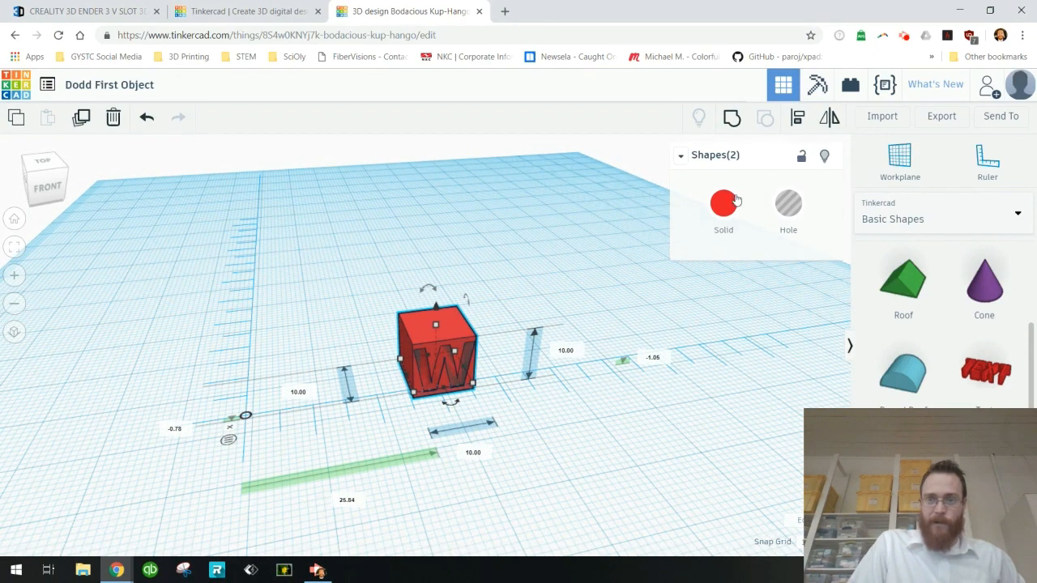
left_click(733, 120)
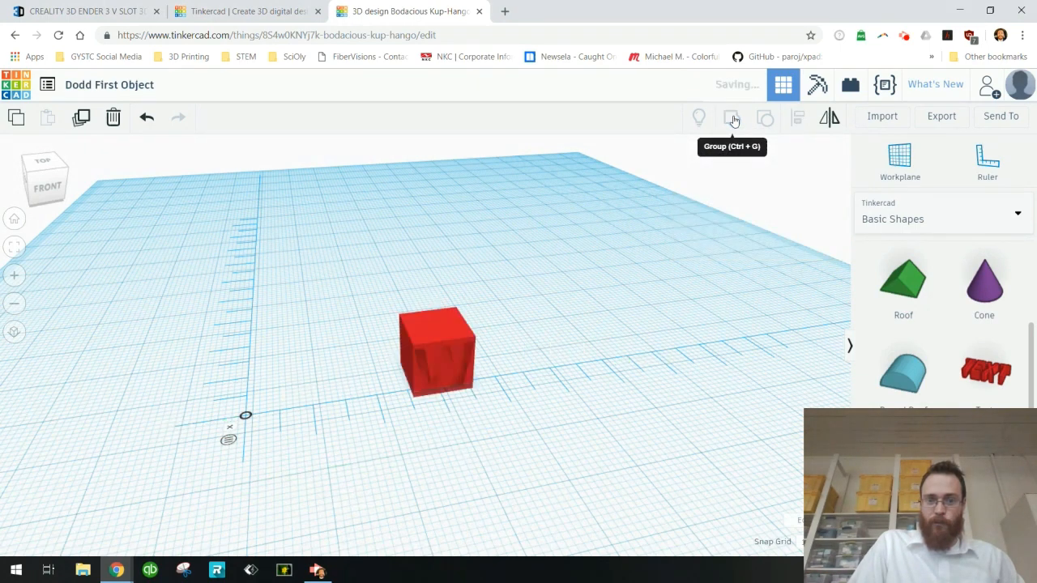
right_click_drag(538, 452, 651, 443)
scroll(587, 388, "up", 3)
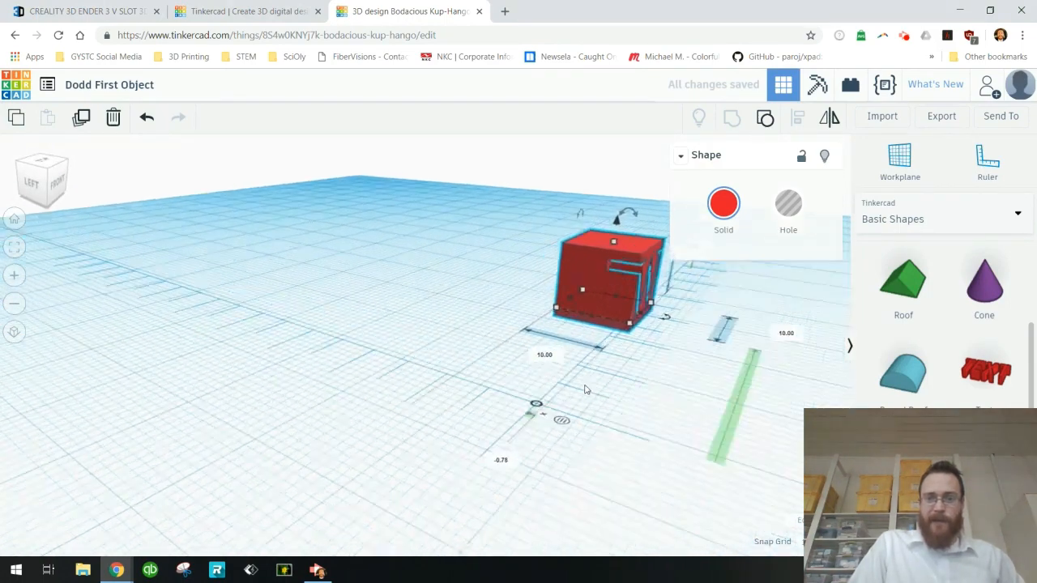
right_click_drag(587, 389, 304, 386)
right_click_drag(461, 454, 235, 389)
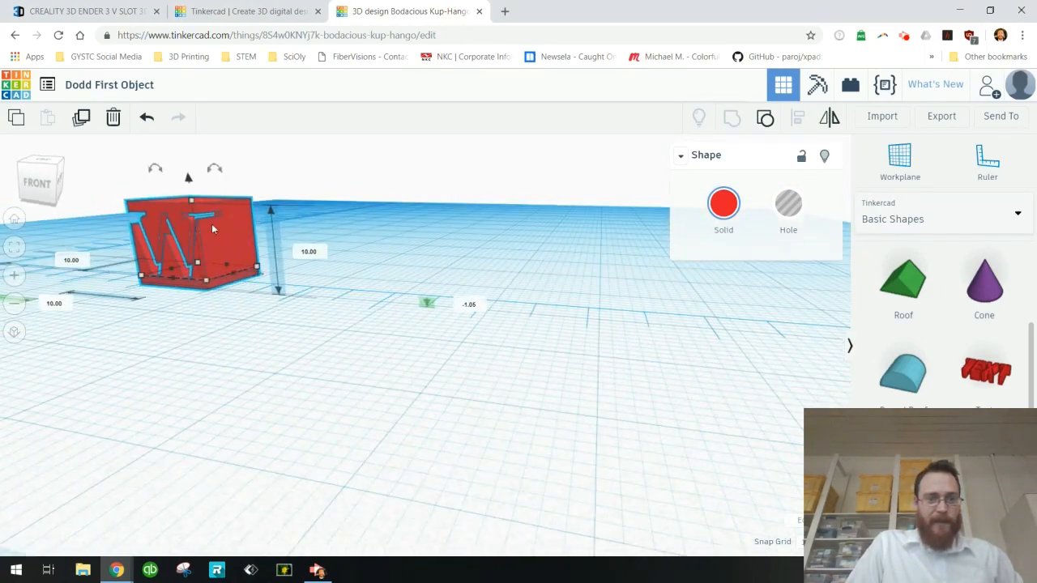
right_click_drag(207, 347, 279, 349)
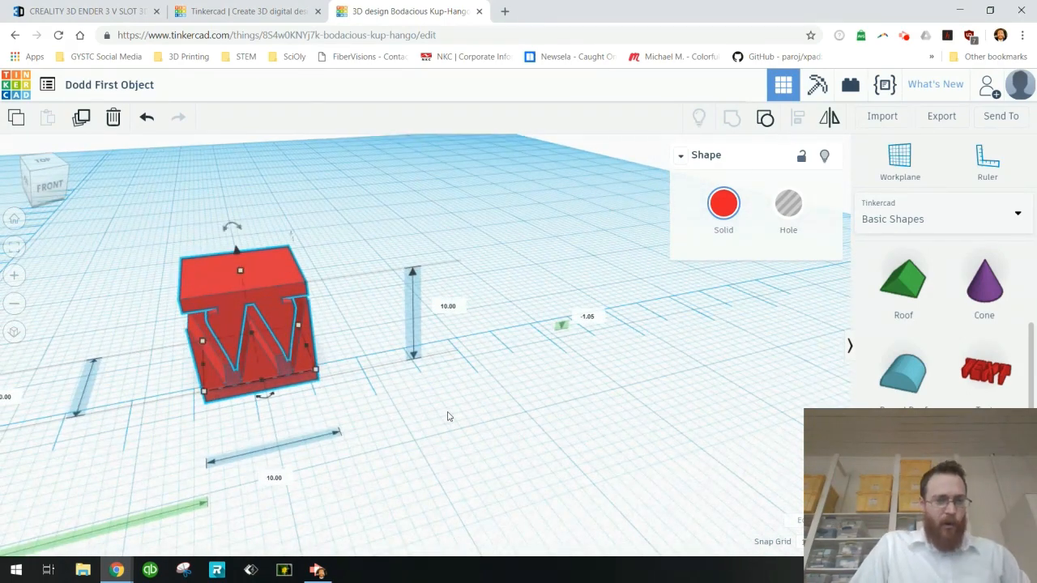
left_click(147, 121)
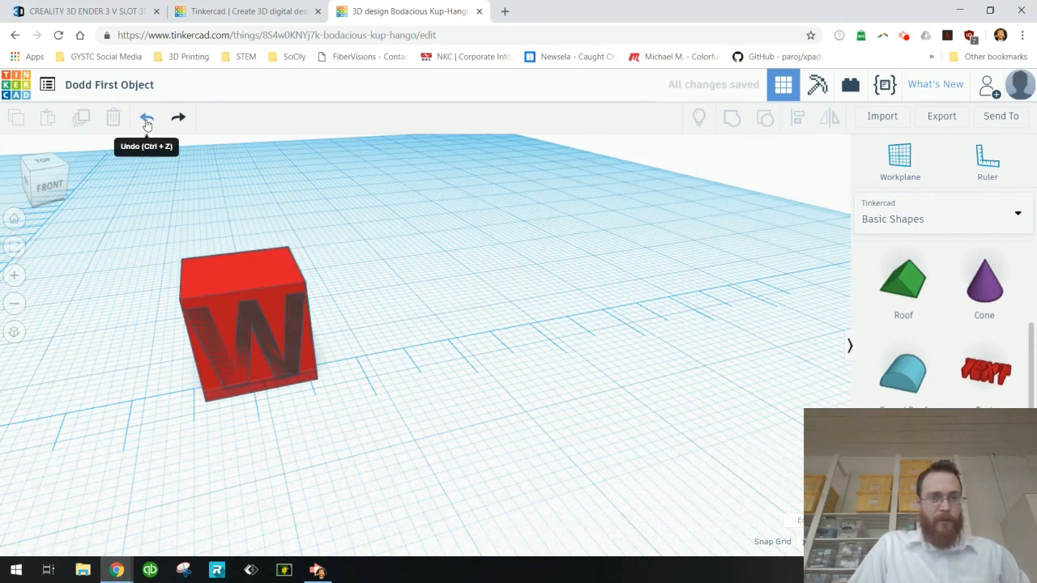
- Scale the W hole down proportionally from its front-left corner to about 7.8 wide, 3.2 deep and 6.6 high
left_click(259, 329)
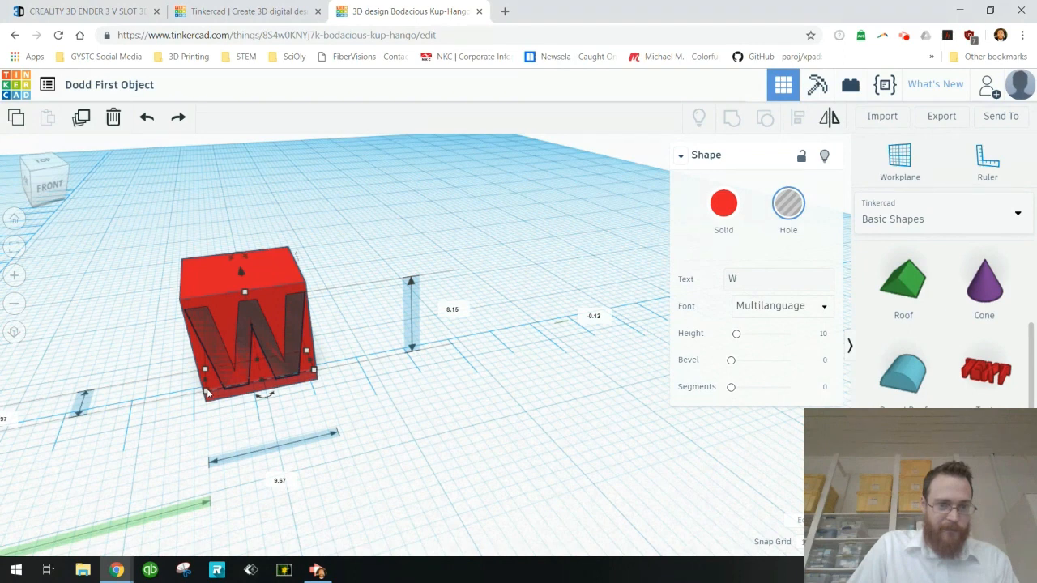
left_click_drag(208, 390, 229, 388)
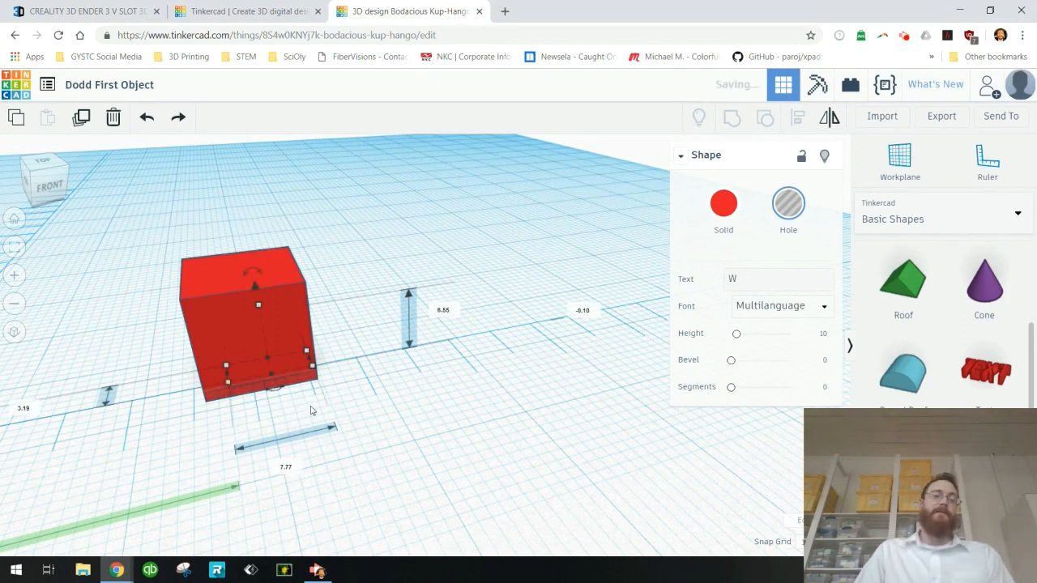
- Realign the smaller W hole with the box, centred in width and height and flush with its front face
left_click(198, 314, "shift")
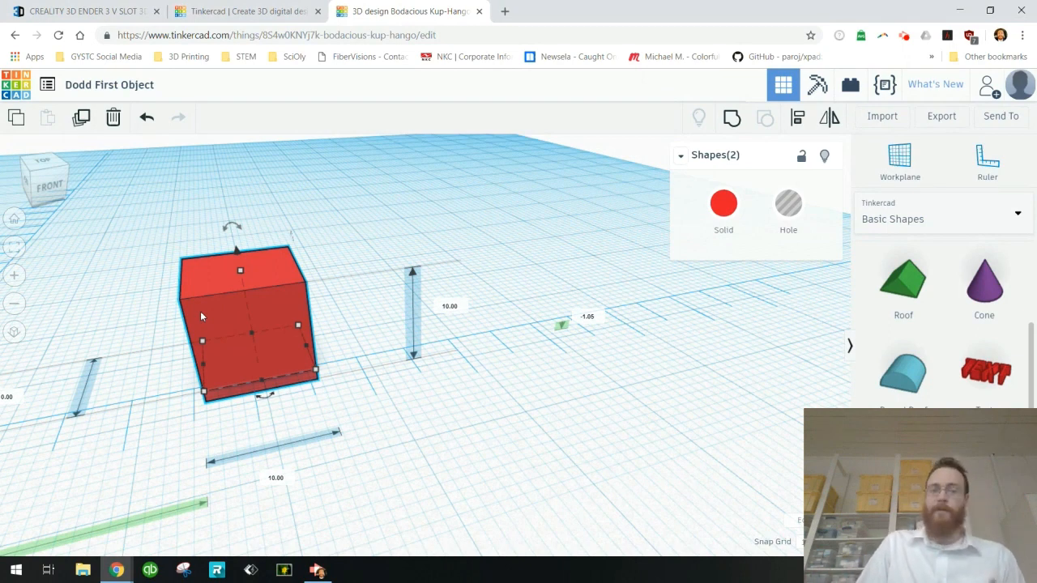
left_click(798, 117)
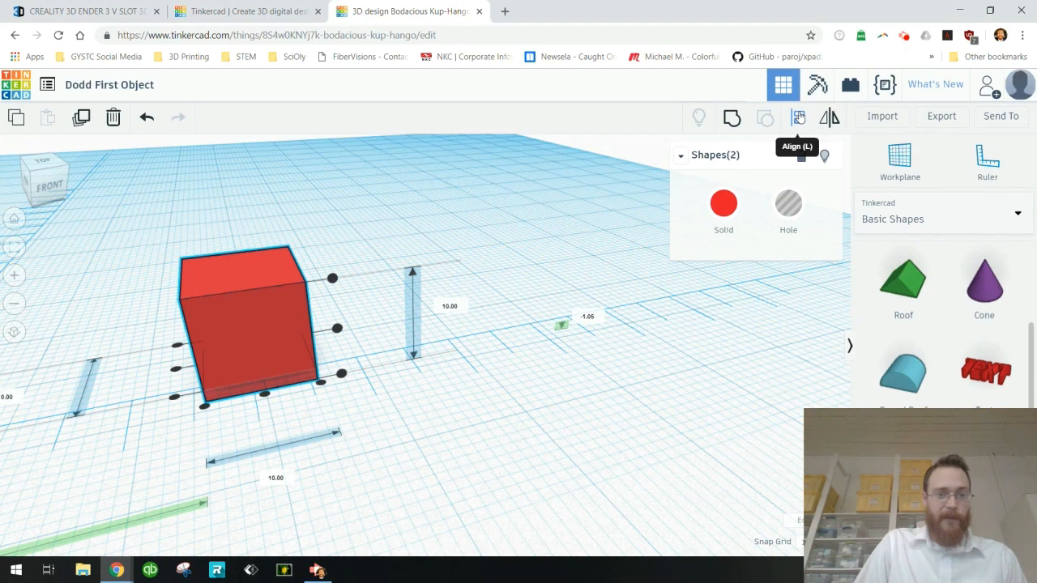
left_click(263, 397)
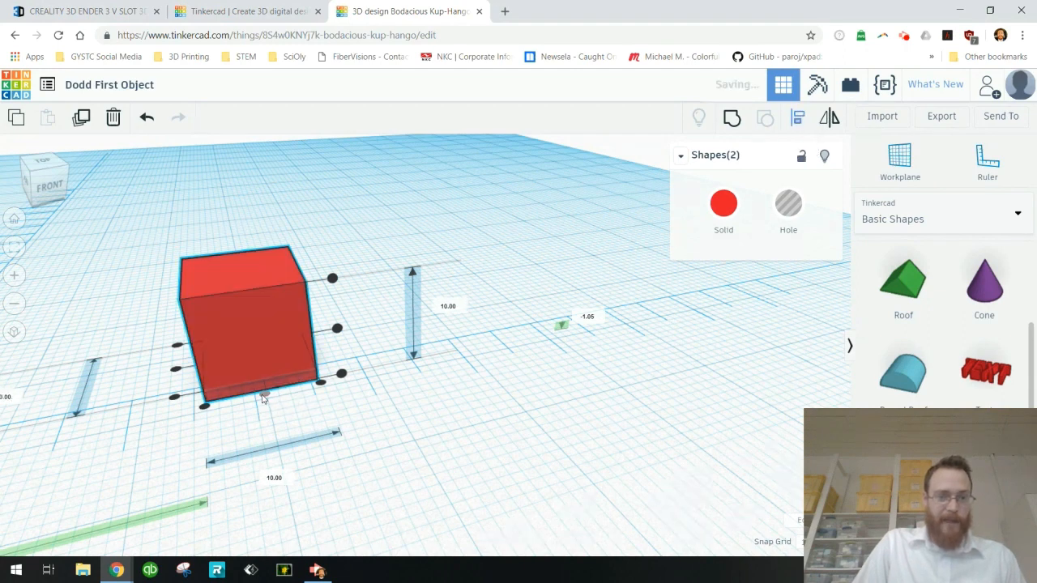
left_click(175, 398)
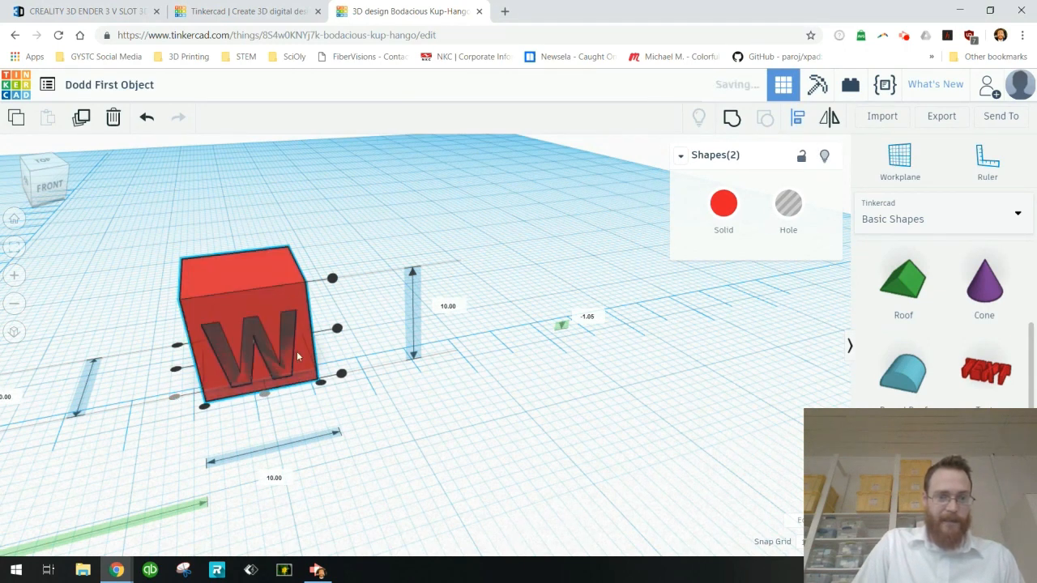
left_click(338, 330)
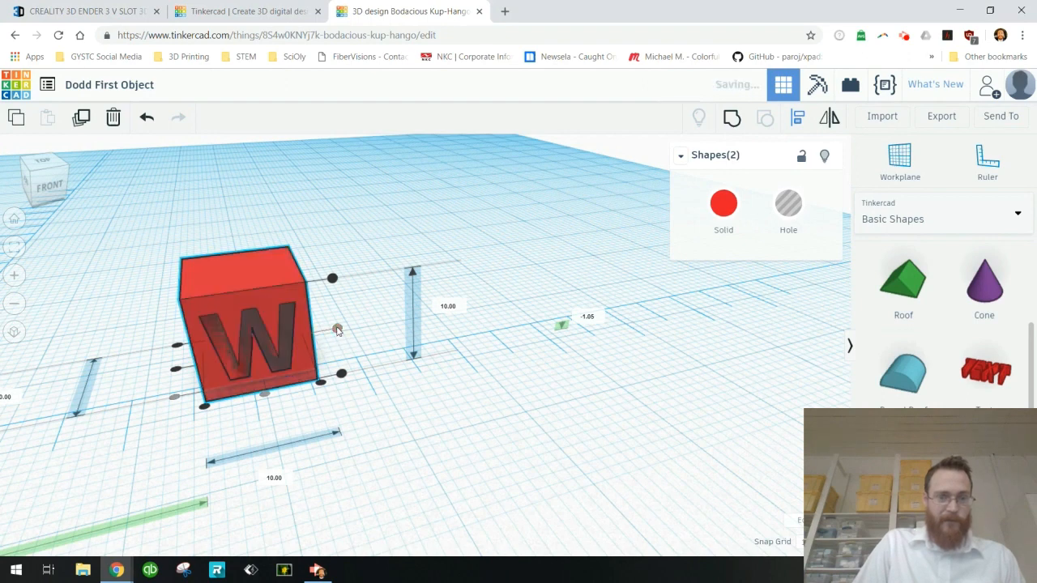
left_click(397, 462)
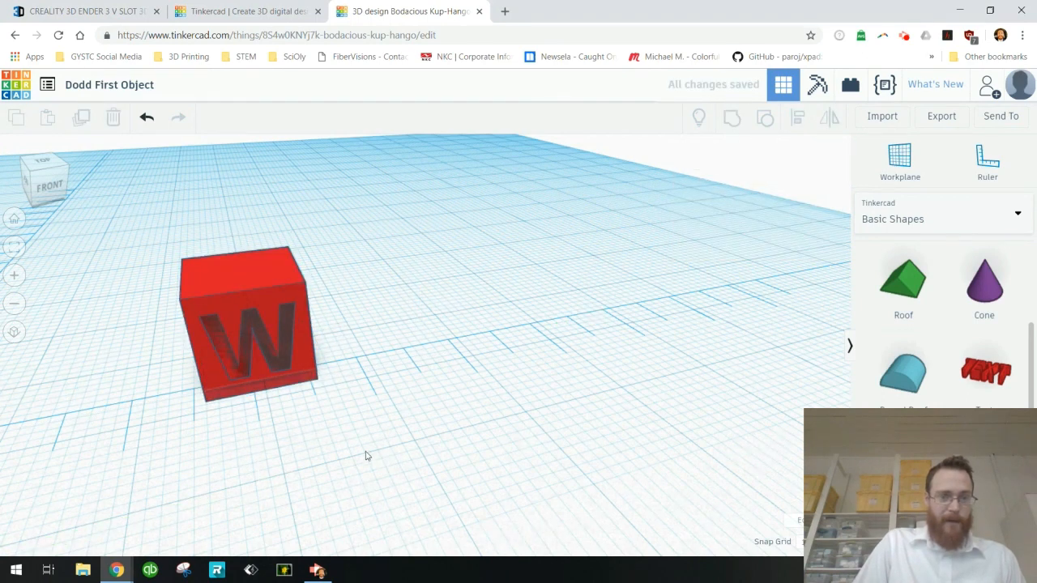
- Group the box with the W hole to engrave the letter, and inspect the result from below and in front
left_click_drag(139, 232, 385, 455)
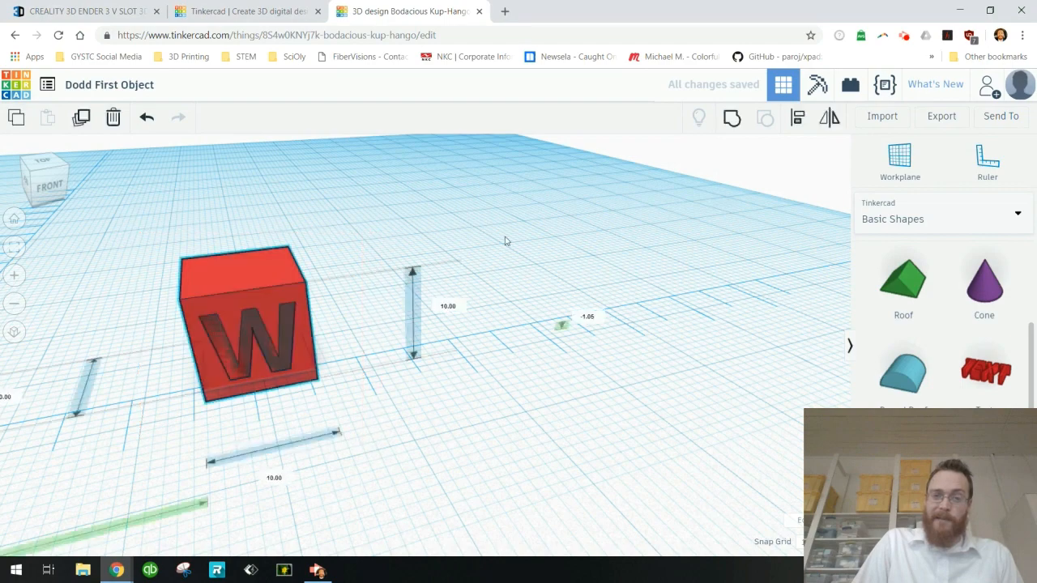
left_click(731, 118)
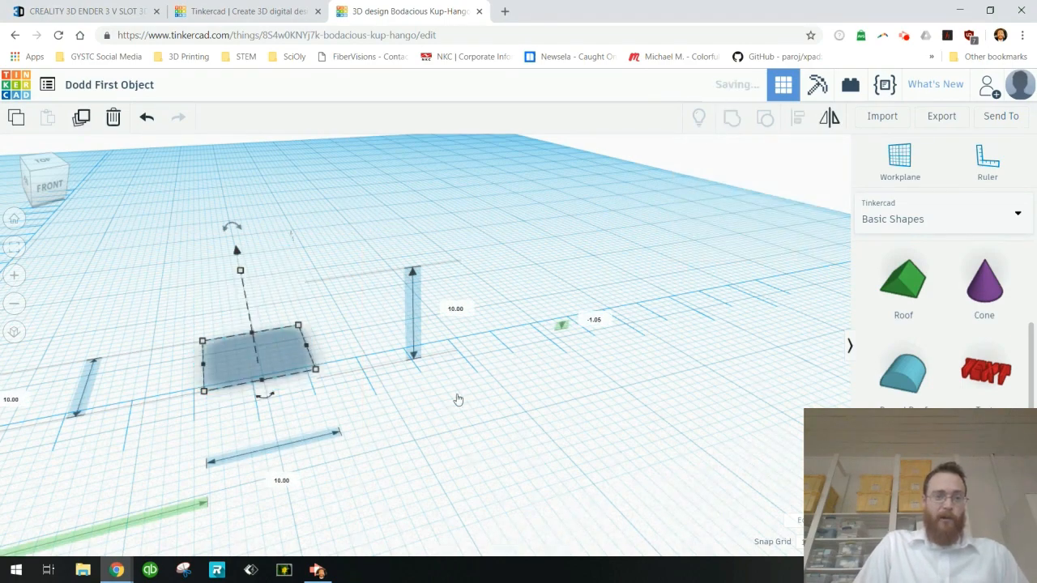
key("ctrl+shift+h")
right_click_drag(416, 403, 380, 403)
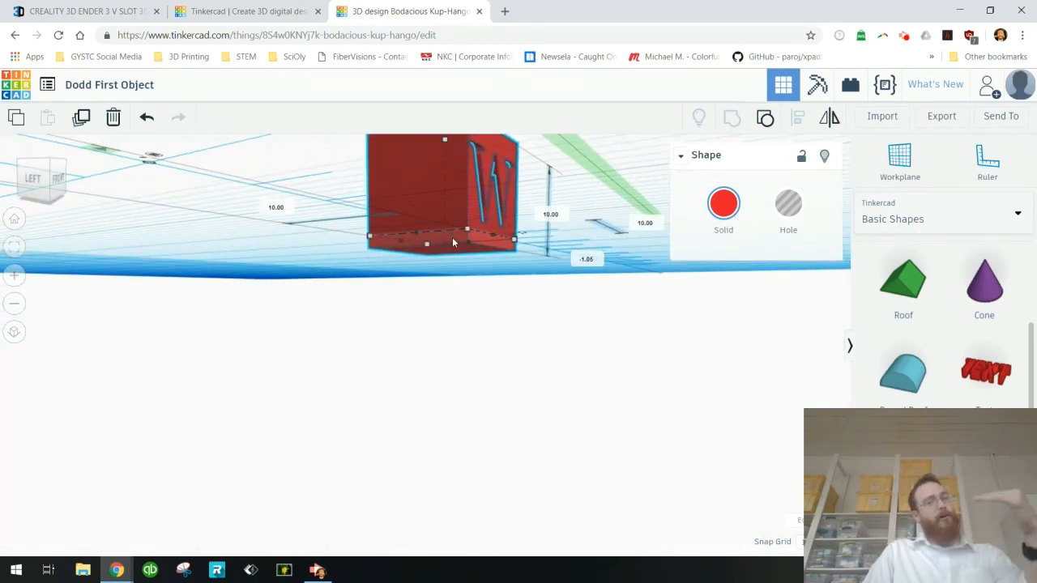
right_click_drag(568, 188, 507, 217)
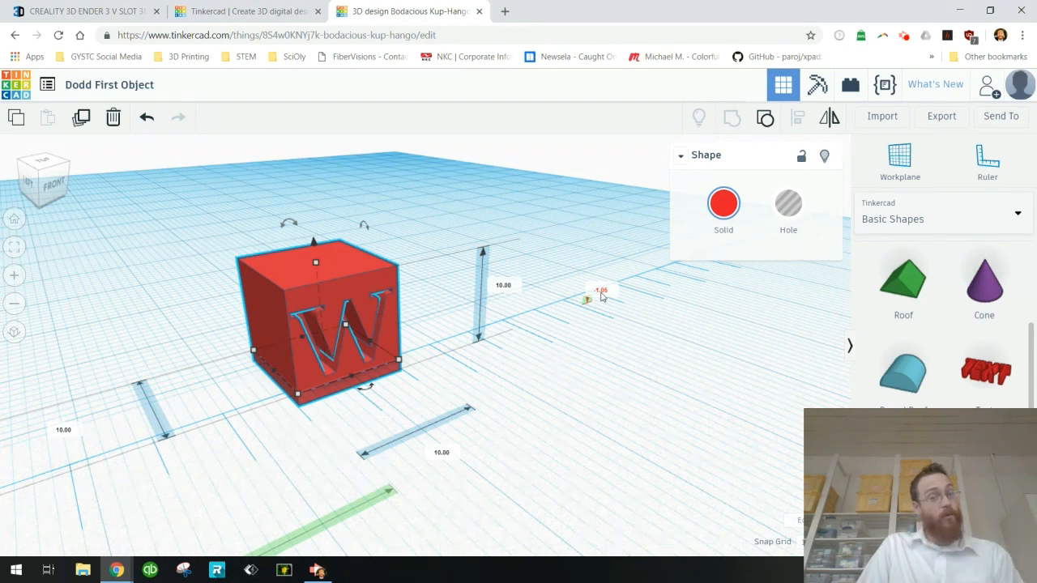
- Set the engraved cube's height above the workplane to 0
left_click(600, 291)
type("0")
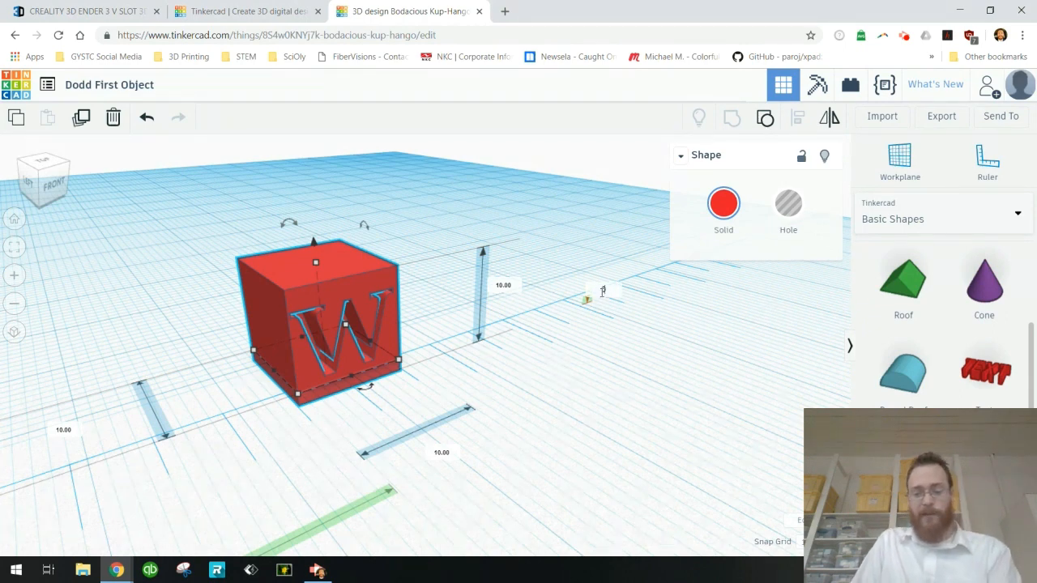
key("Return")
mouse_move(590, 407)
right_mouse_down()
mouse_move(502, 392)
mouse_move(584, 400)
right_mouse_up()
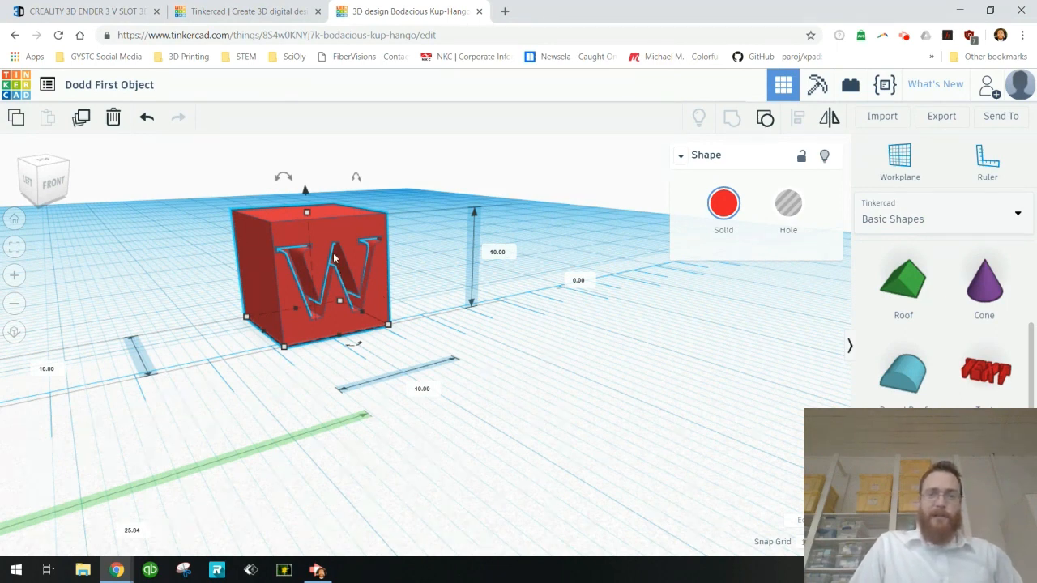
- Export everything in the design as an STL file for 3D printing
left_click(935, 117)
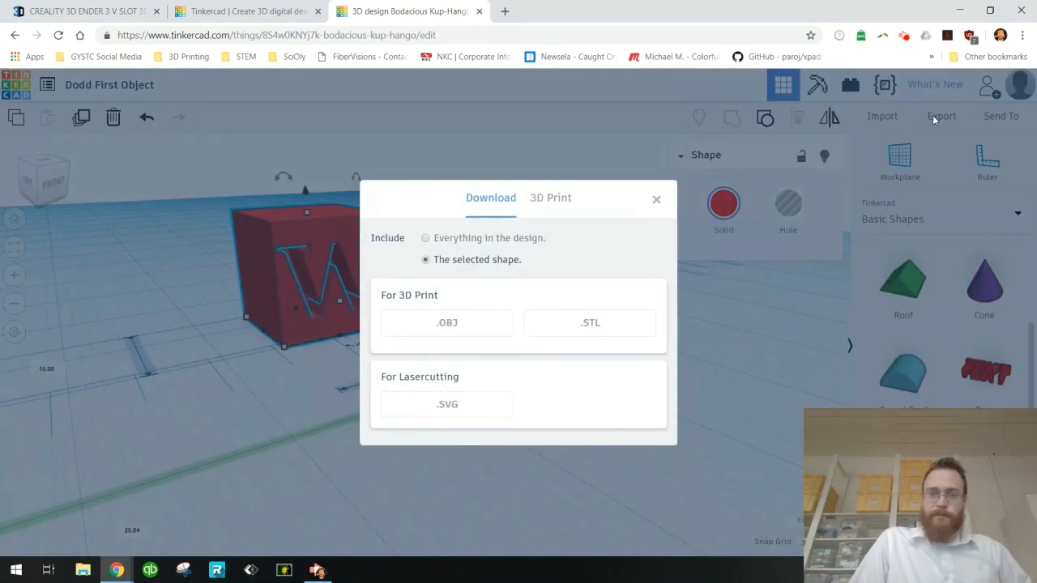
left_click(426, 238)
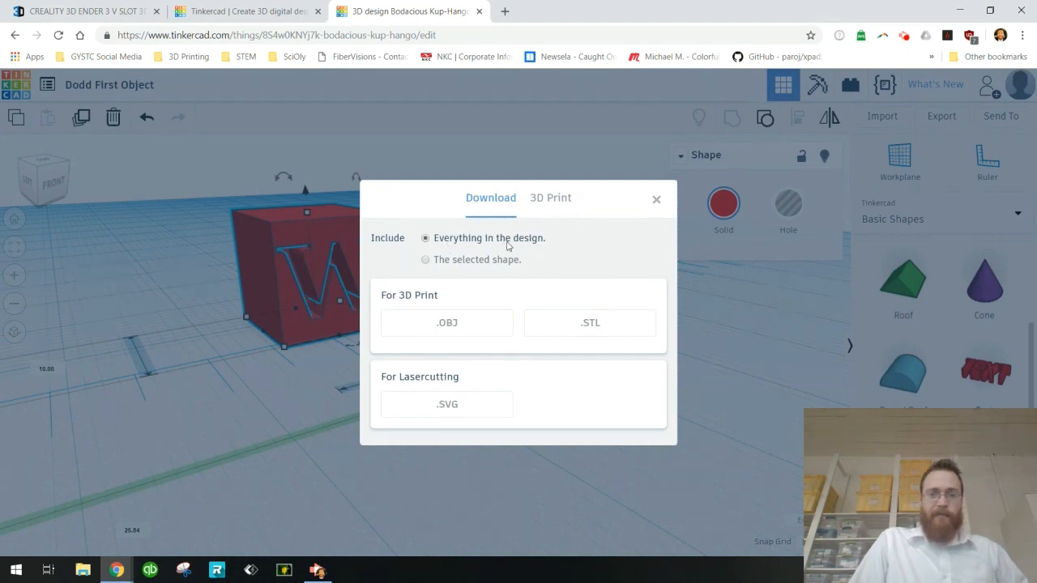
left_click(565, 328)
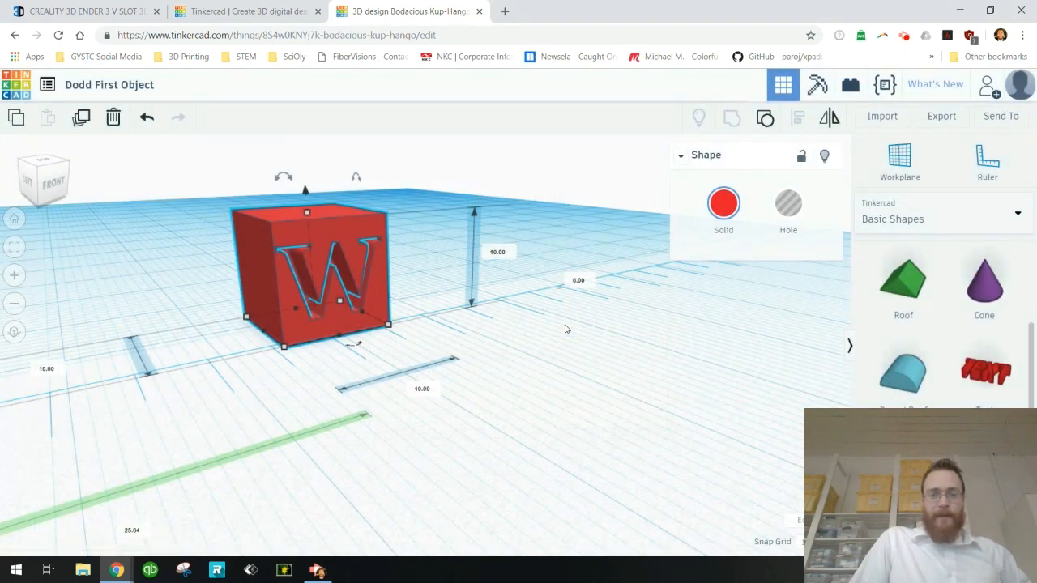